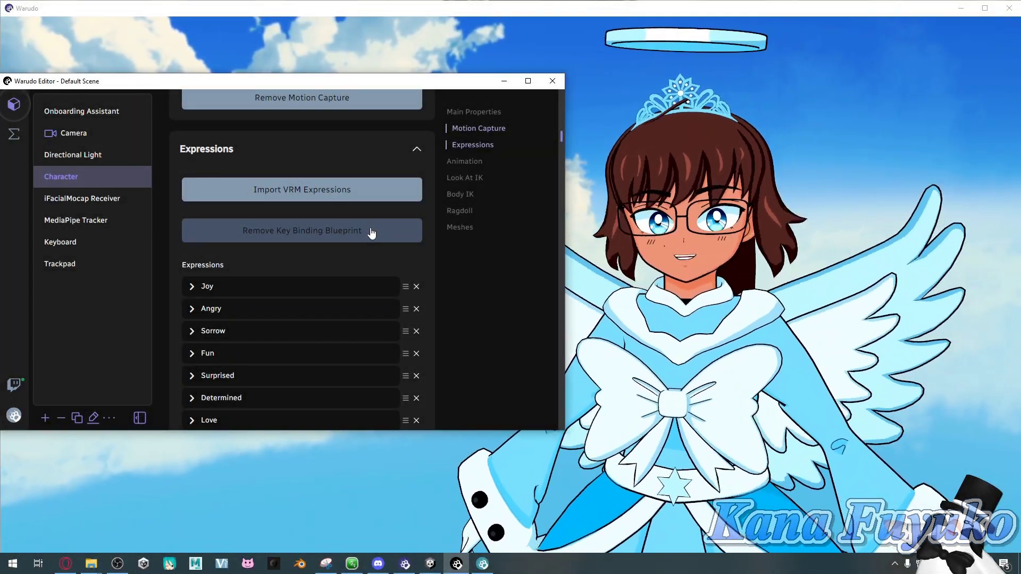
# - Toggle Joy on and off with Alt+1, then re-import the model's VRM expressions
pyautogui.hotkey('alt', '1')
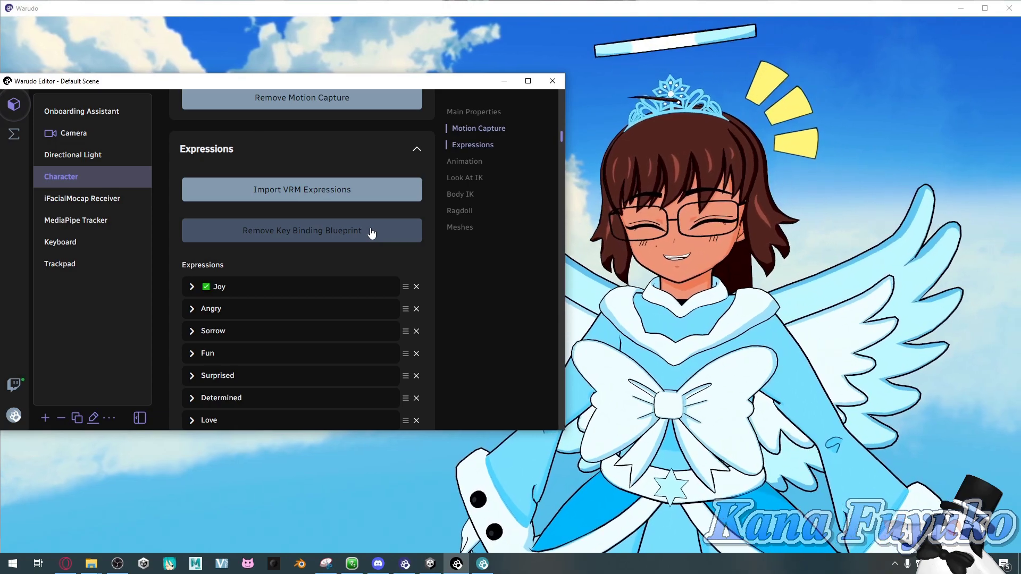
pyautogui.hotkey('alt', '1')
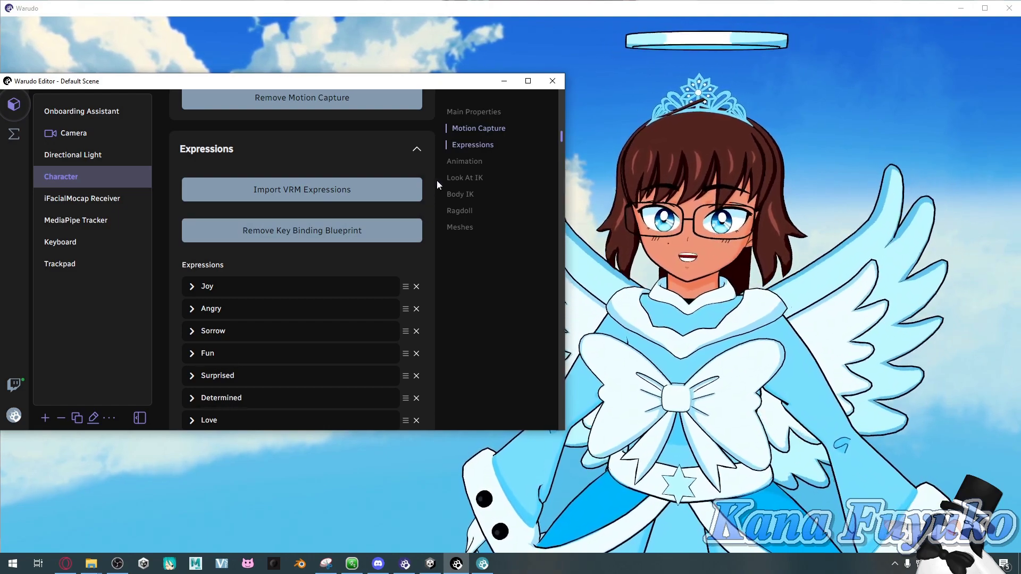
pyautogui.click(464, 147)
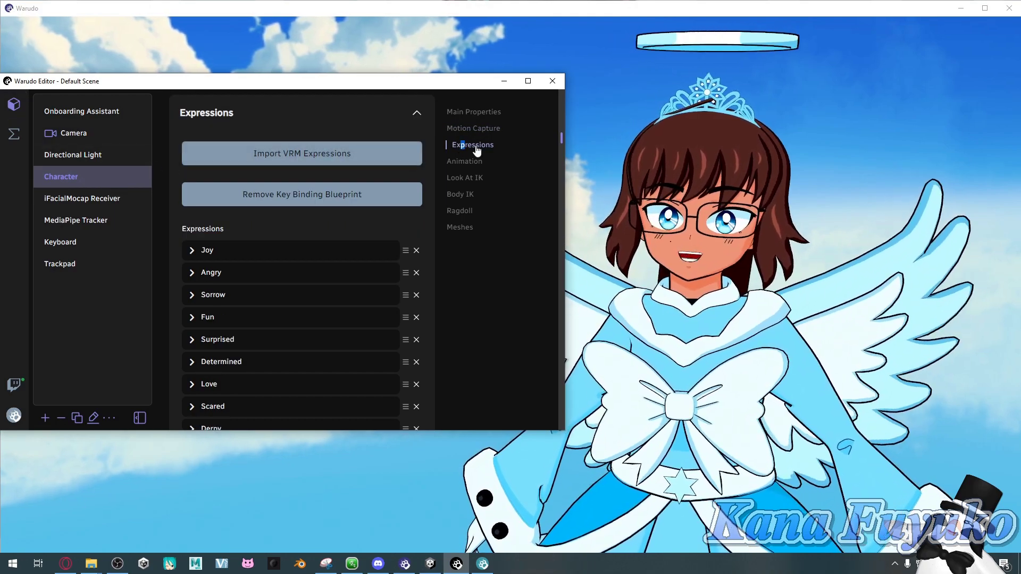
pyautogui.scroll(1, 420, 210)
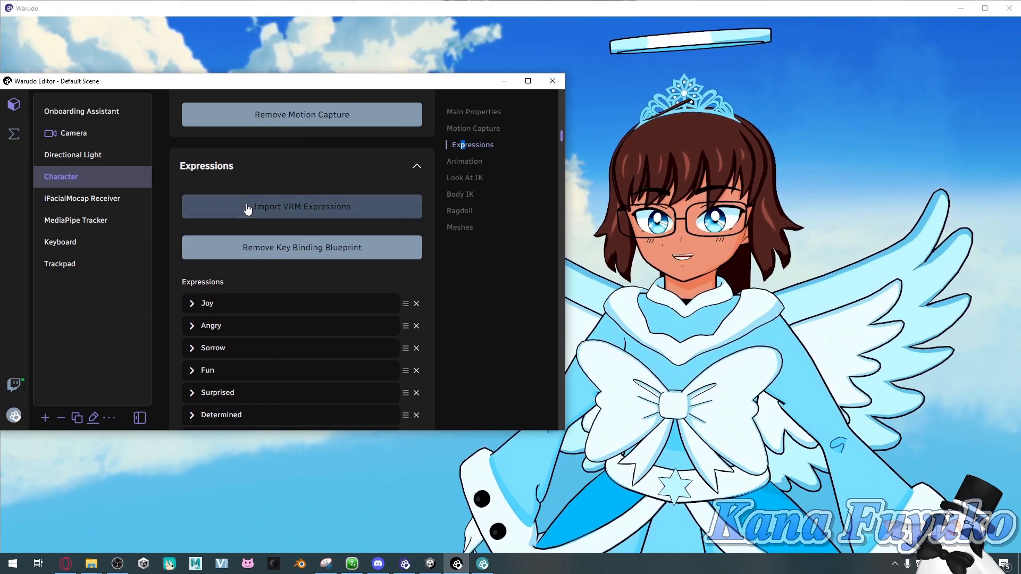
pyautogui.click(372, 212)
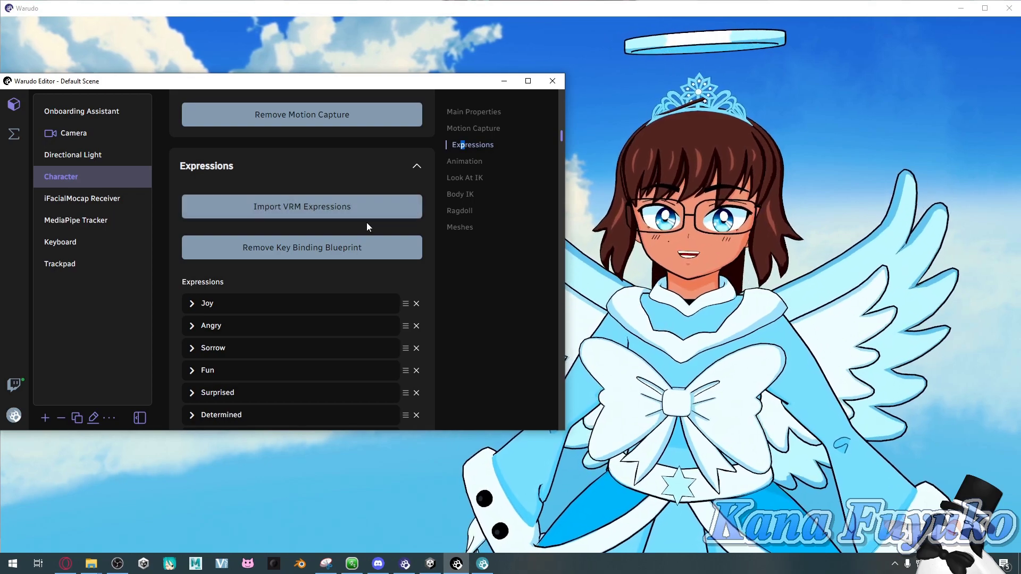
pyautogui.click(348, 215)
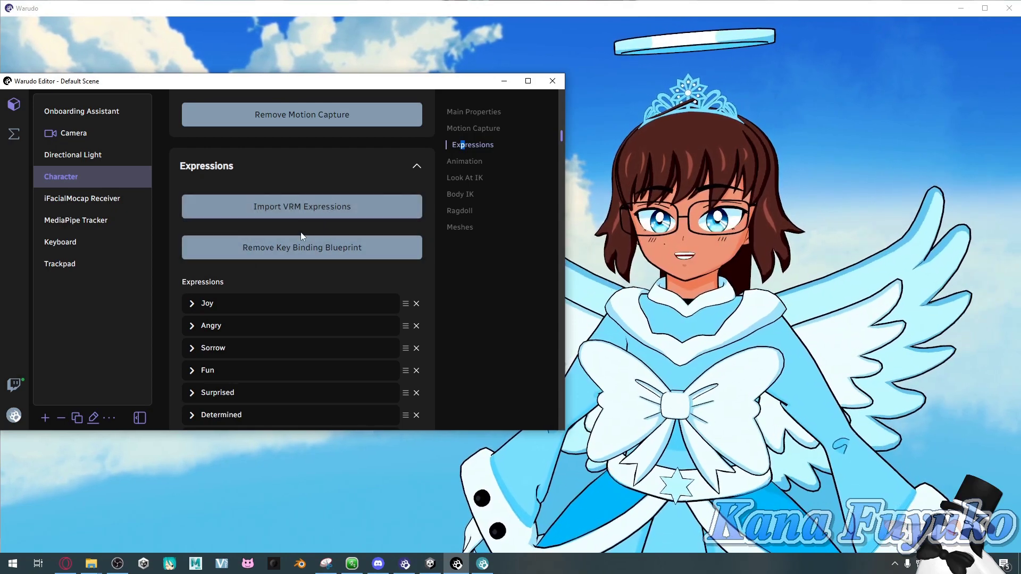
# - Remove the old expression key binding blueprint, generate a new one, and list the blueprints
pyautogui.scroll(-1, 280, 202)
pyautogui.click(280, 202)
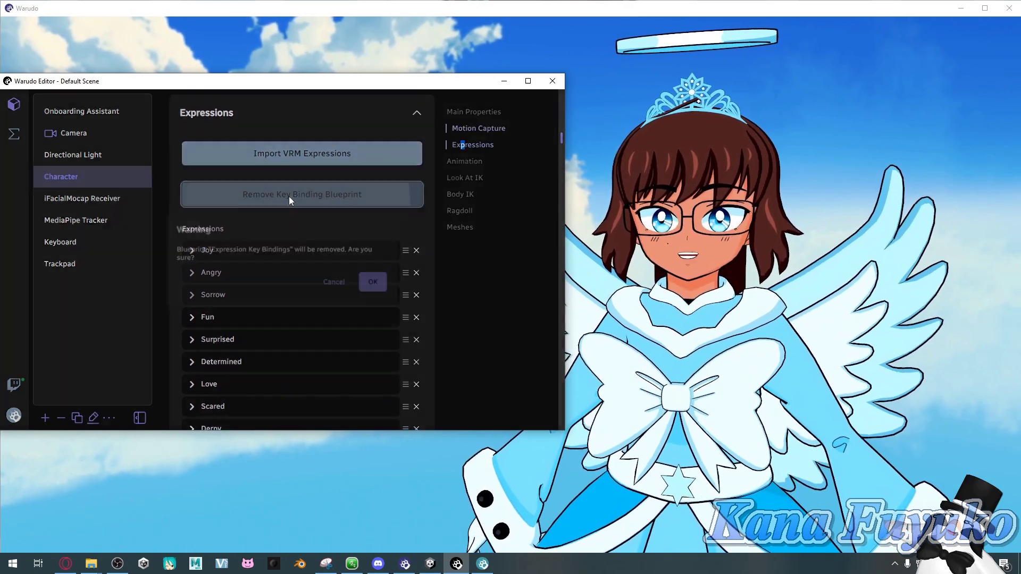
pyautogui.click(391, 286)
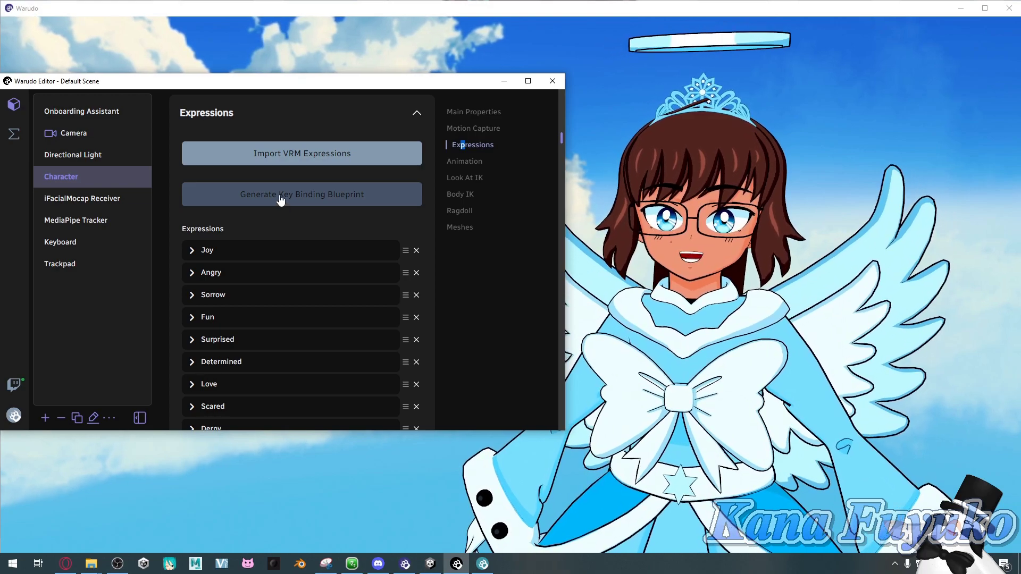
pyautogui.click(280, 200)
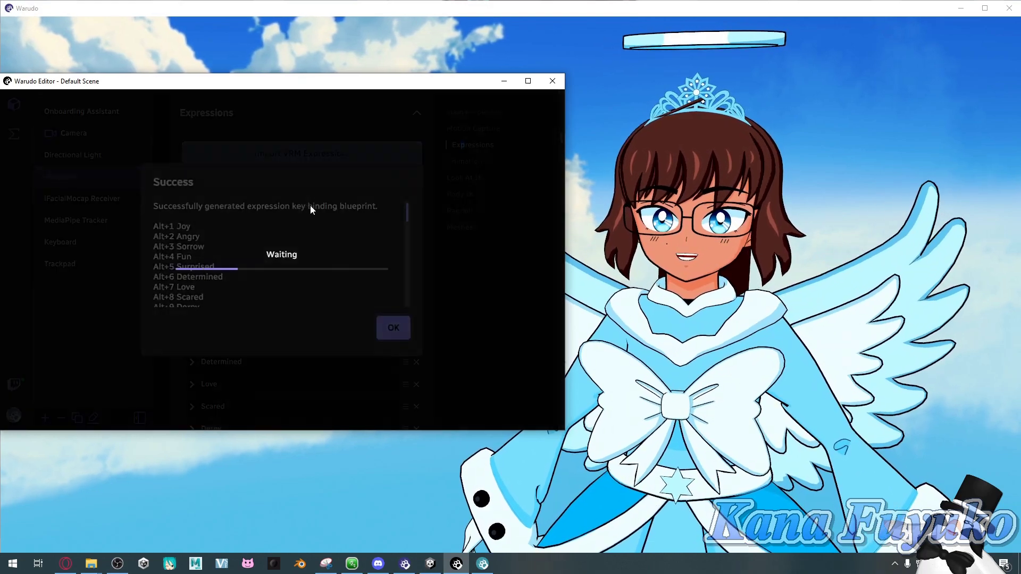
pyautogui.click(390, 327)
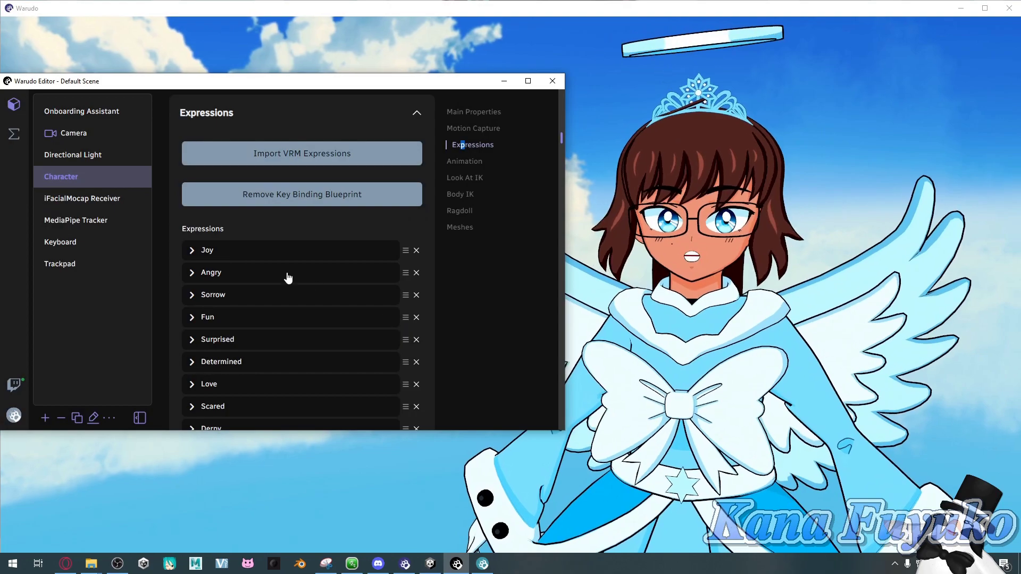
pyautogui.click(27, 134)
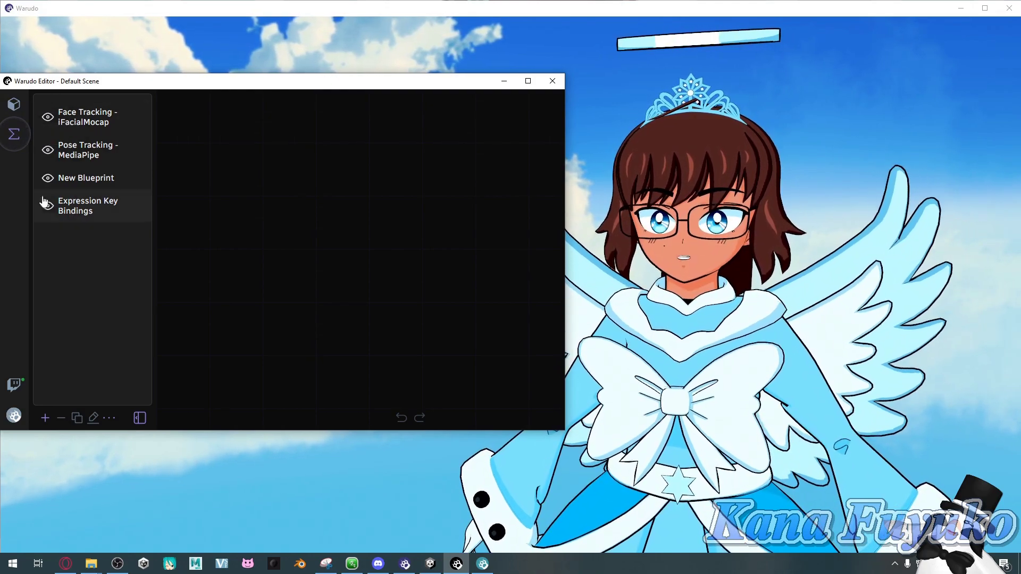
# - Open Expression Key Bindings, frame the Alt+1 On Keystroke Pressed node, and open its Keystroke list
pyautogui.click(97, 211)
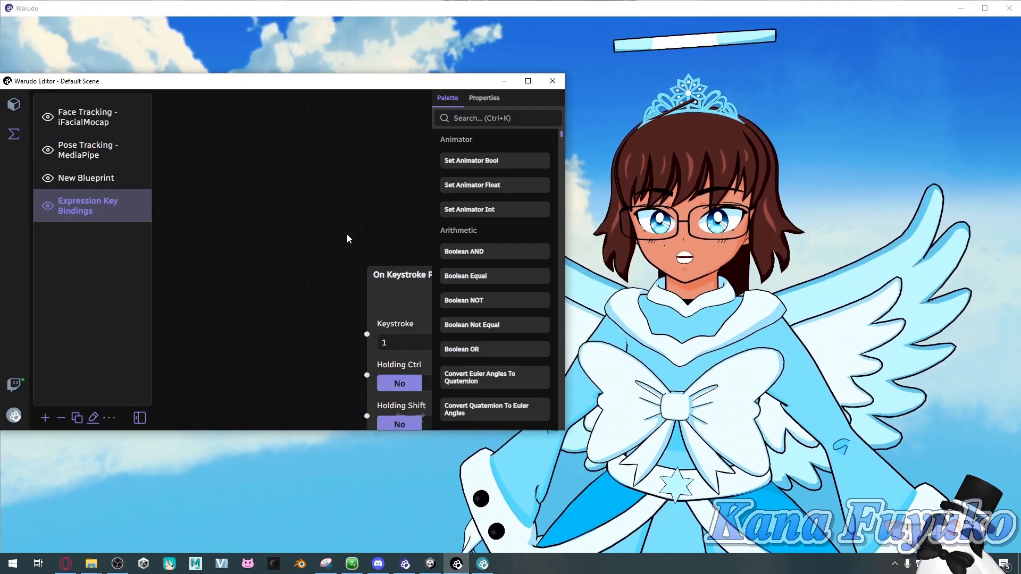
pyautogui.moveTo(346, 234); pyautogui.dragTo(241, 162)
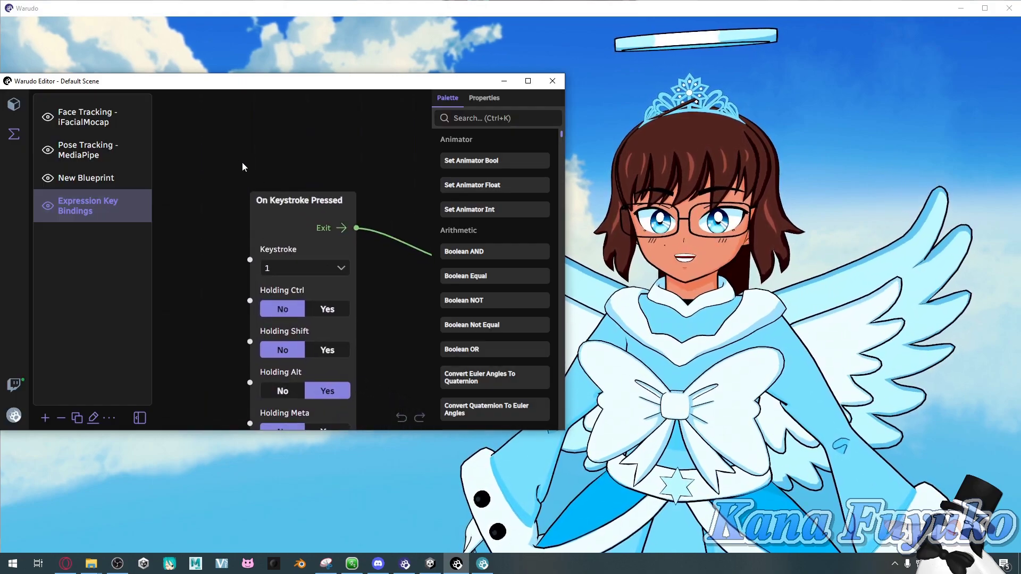
pyautogui.scroll(-3, 282, 136)
pyautogui.moveTo(340, 157); pyautogui.dragTo(276, 144)
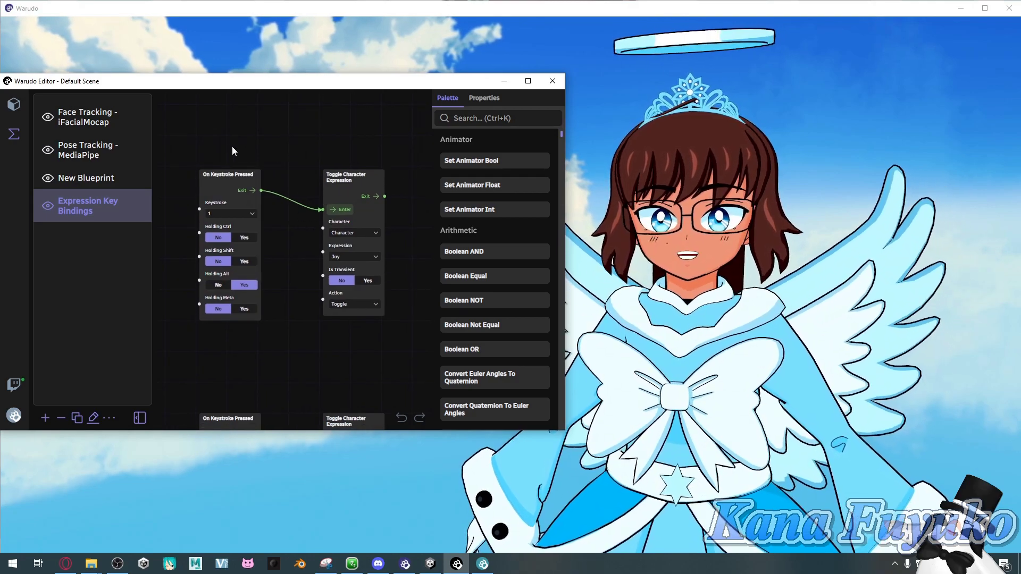
pyautogui.scroll(2, 256, 150)
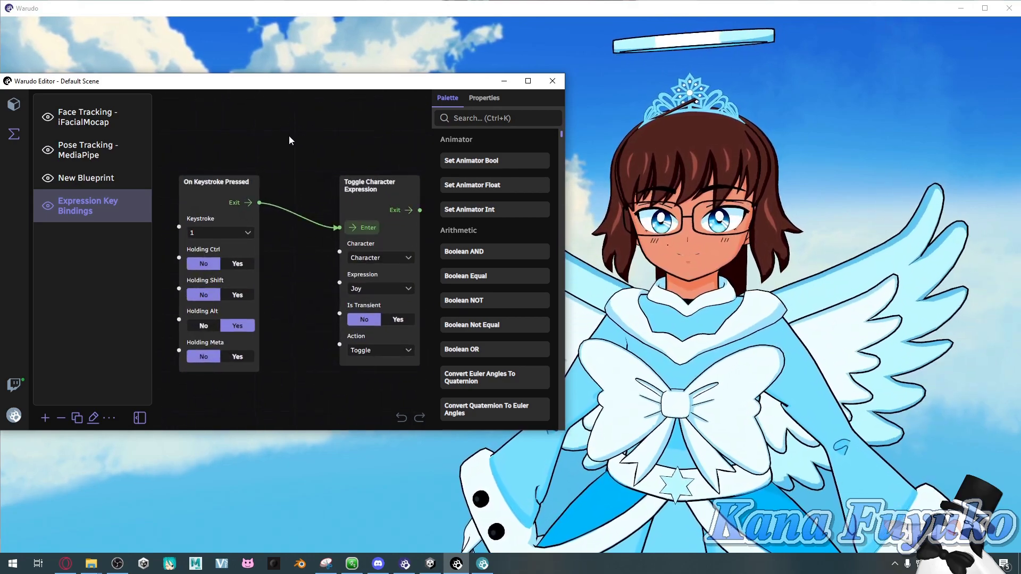
pyautogui.scroll(2, 256, 148)
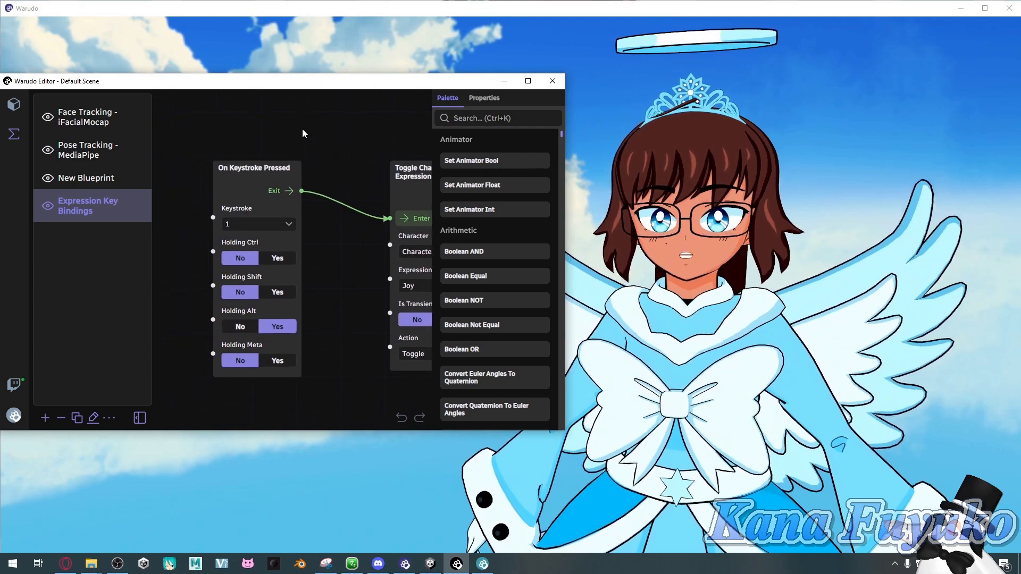
pyautogui.scroll(2, 282, 147)
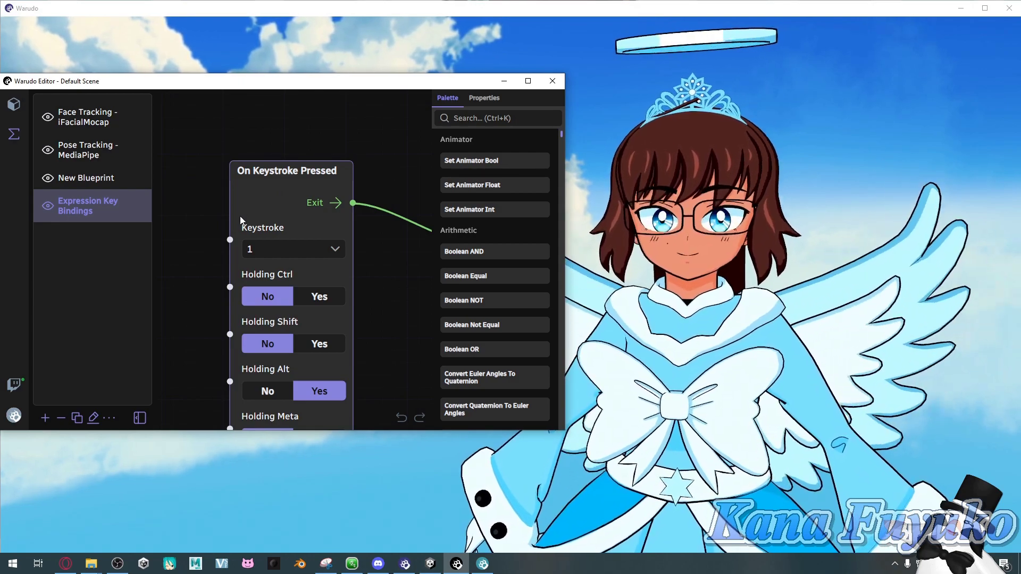
pyautogui.moveTo(387, 296); pyautogui.dragTo(278, 296)
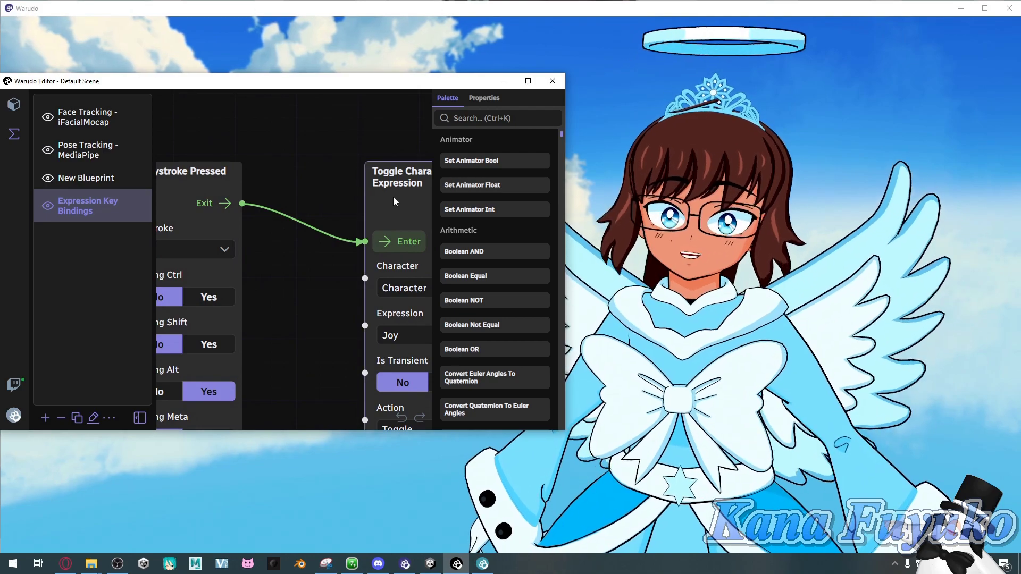
pyautogui.moveTo(303, 274); pyautogui.dragTo(398, 211)
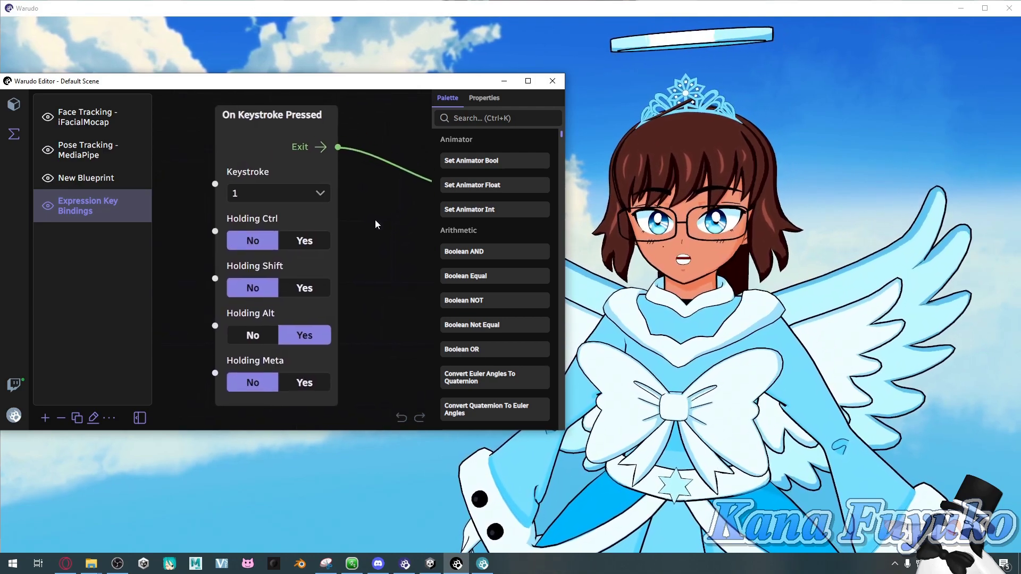
pyautogui.click(263, 198)
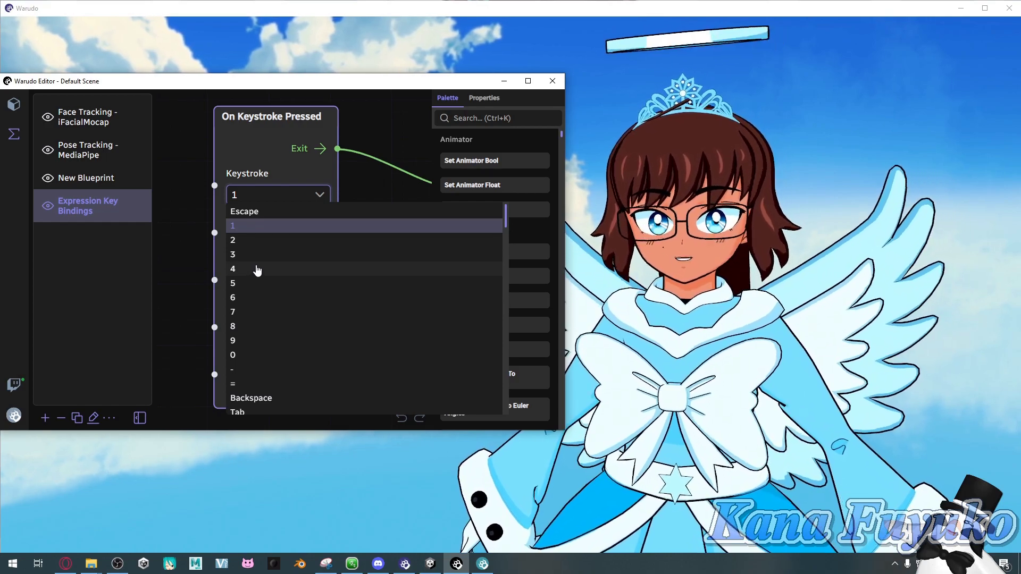
# - Change the Joy trigger's key to NumPad 1 and set Holding Alt to No
pyautogui.scroll(-10, 258, 269)
pyautogui.scroll(-12, 261, 261)
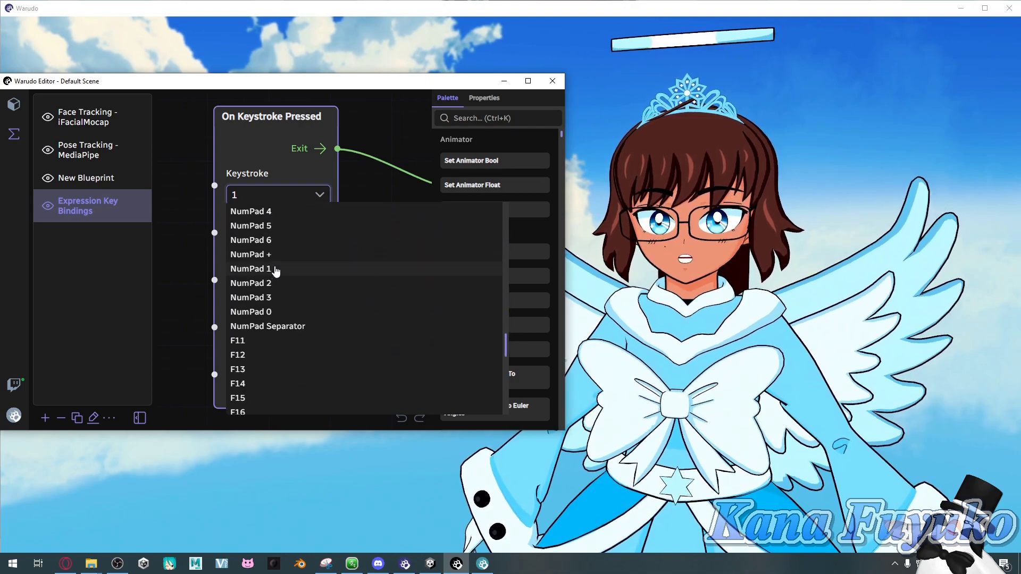
pyautogui.scroll(2, 279, 303)
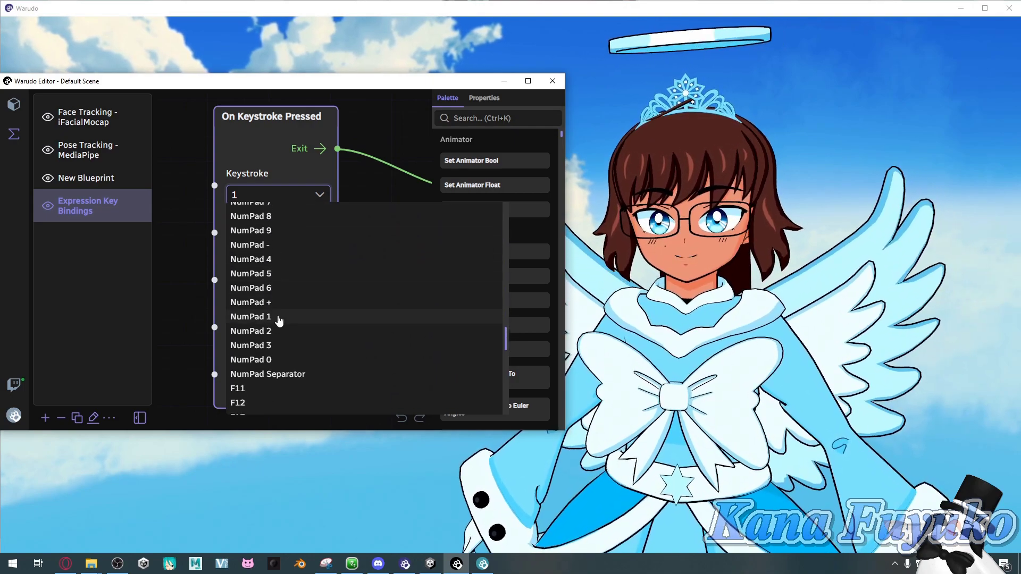
pyautogui.click(278, 319)
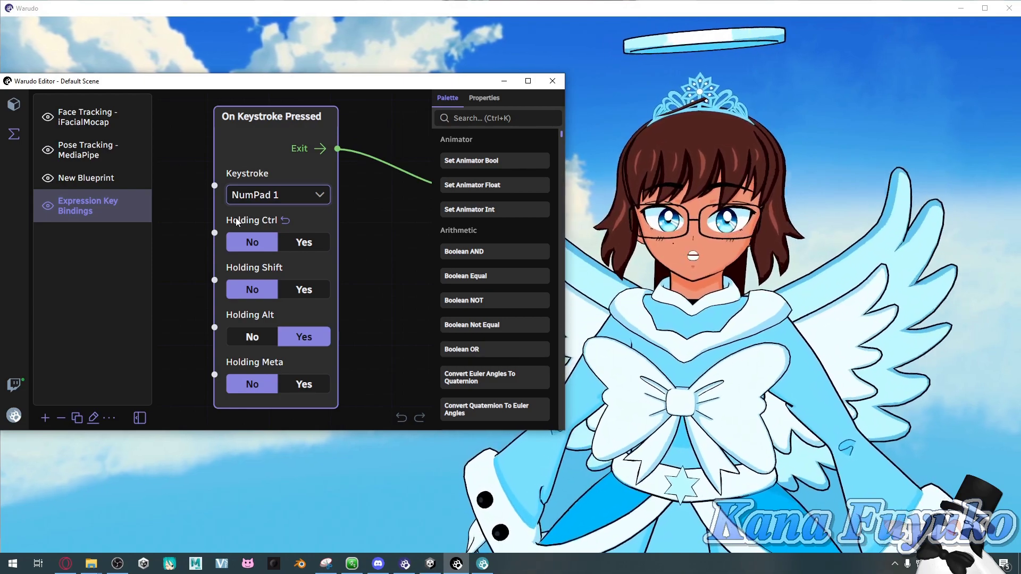
pyautogui.click(249, 340)
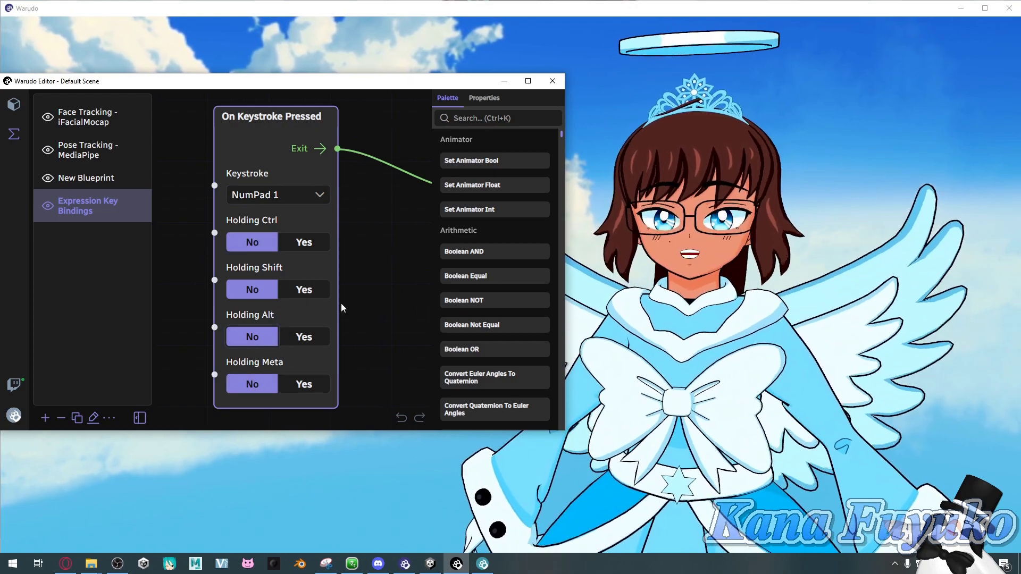
pyautogui.scroll(-3, 390, 254)
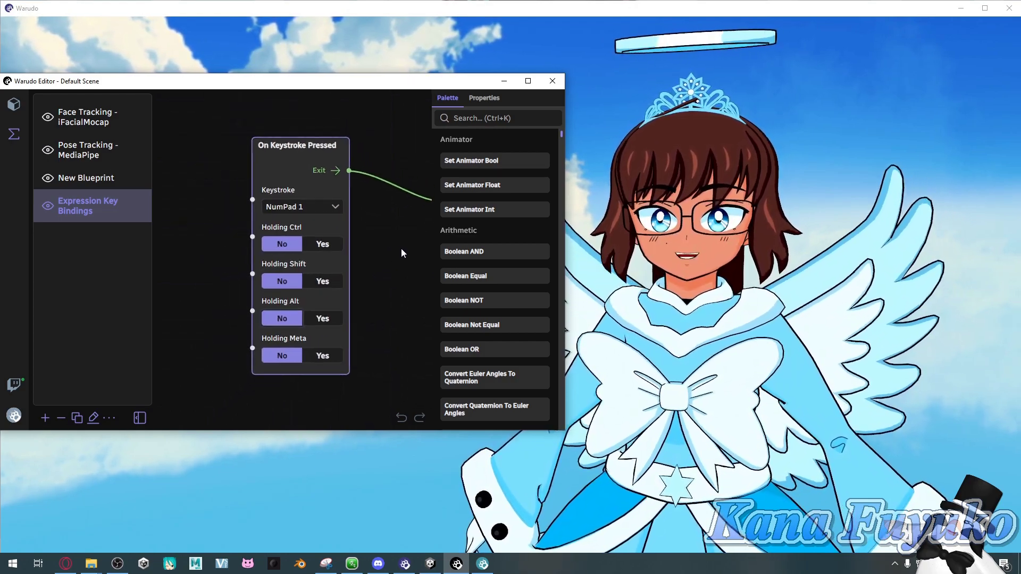
# - Leave the Joy node's expression unchanged and its Action on Toggle, then frame the NumPad 1 trigger
pyautogui.moveTo(401, 248); pyautogui.dragTo(224, 251)
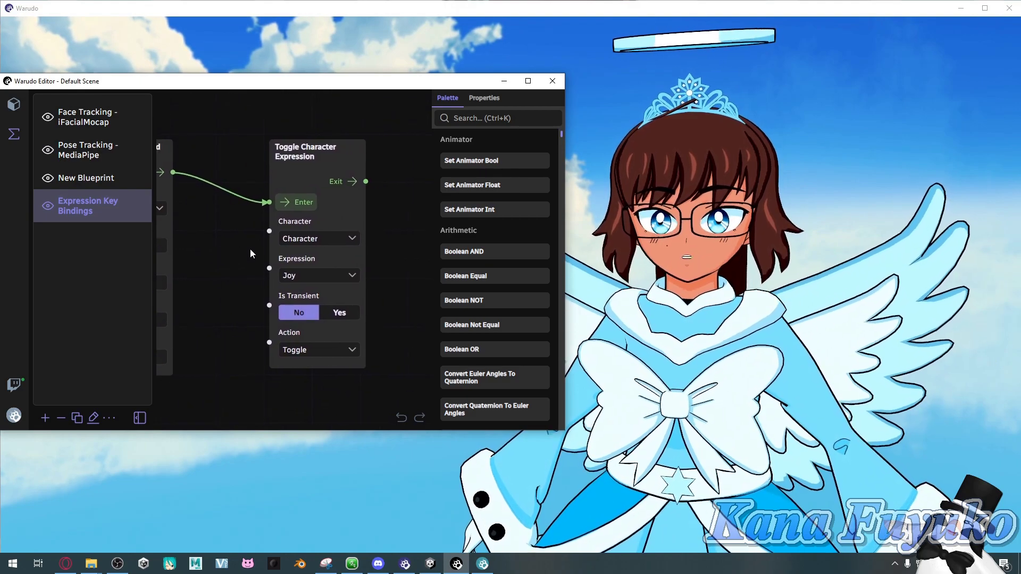
pyautogui.scroll(1, 299, 246)
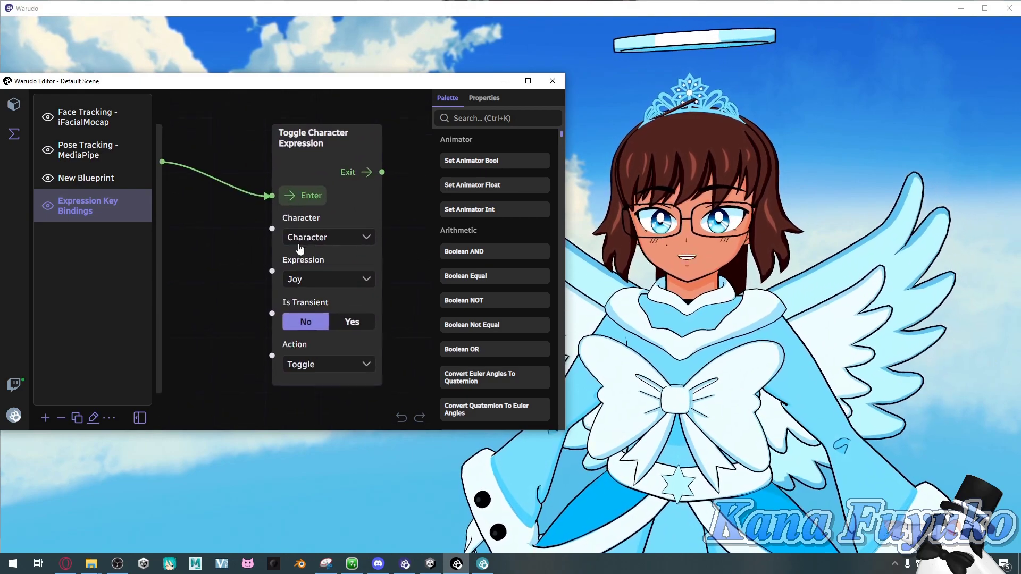
pyautogui.click(325, 277)
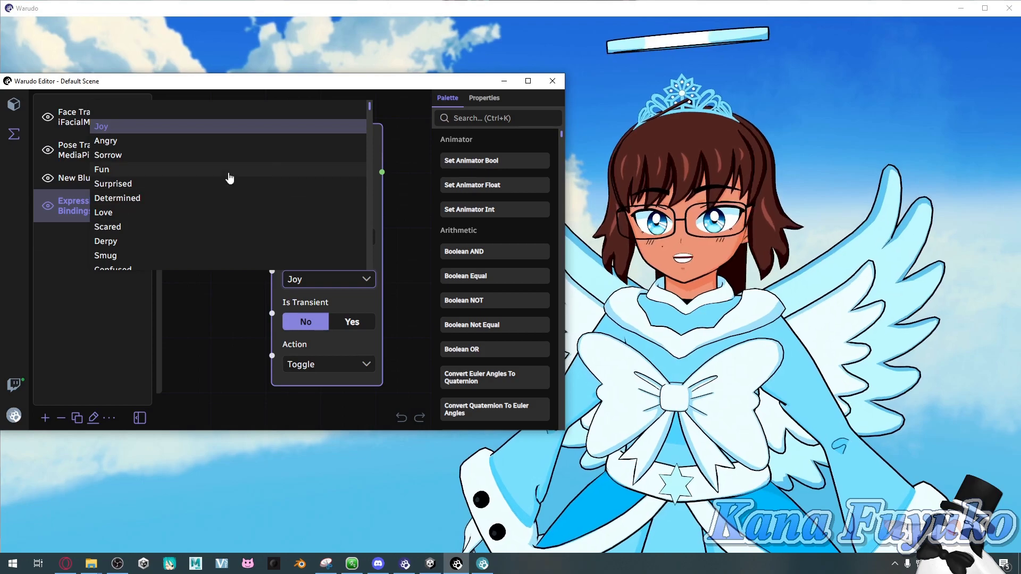
pyautogui.scroll(-5, 231, 211)
pyautogui.scroll(-5, 231, 211)
pyautogui.click(228, 346)
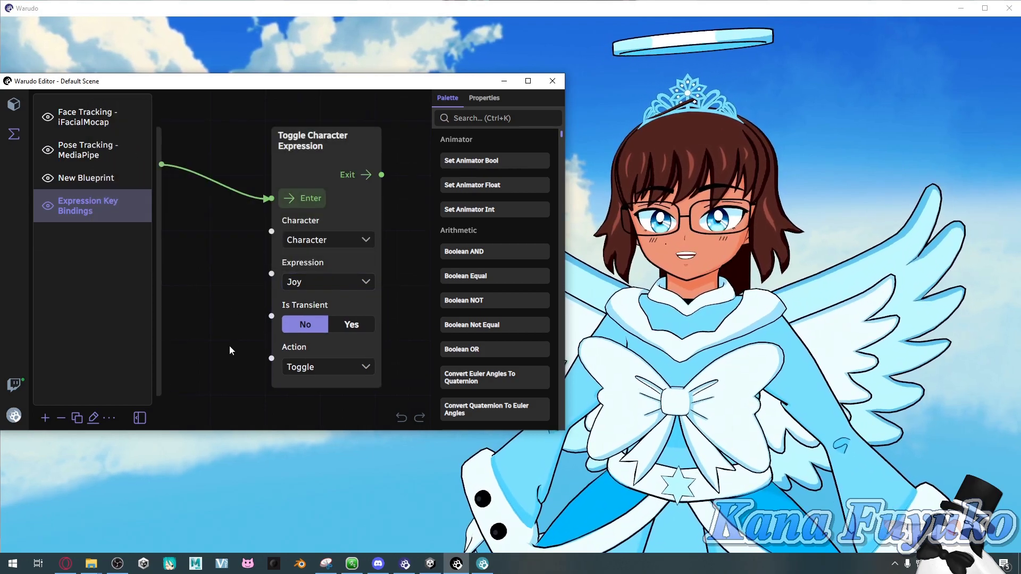
pyautogui.click(303, 371)
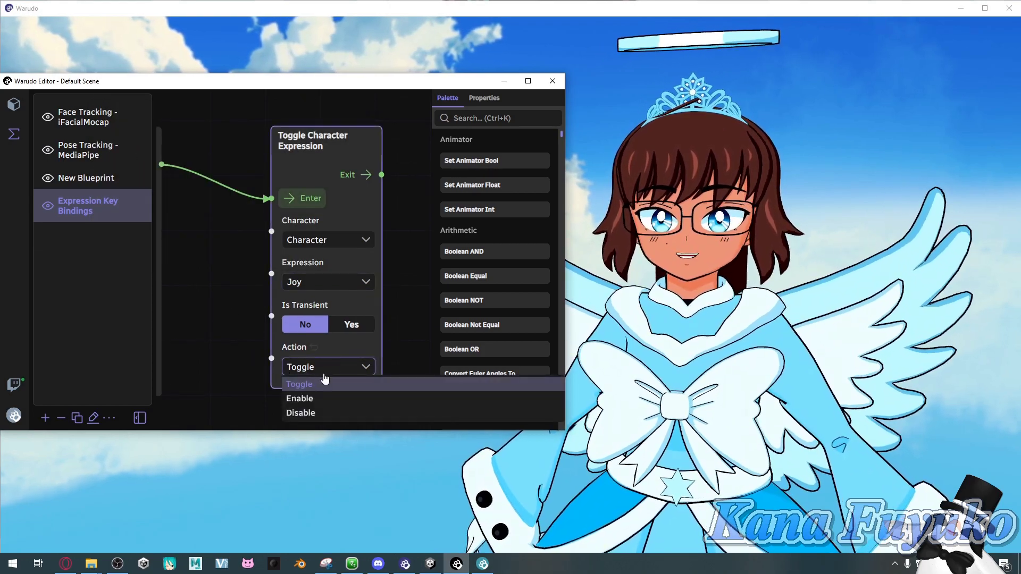
pyautogui.click(221, 318)
pyautogui.scroll(-1, 238, 299)
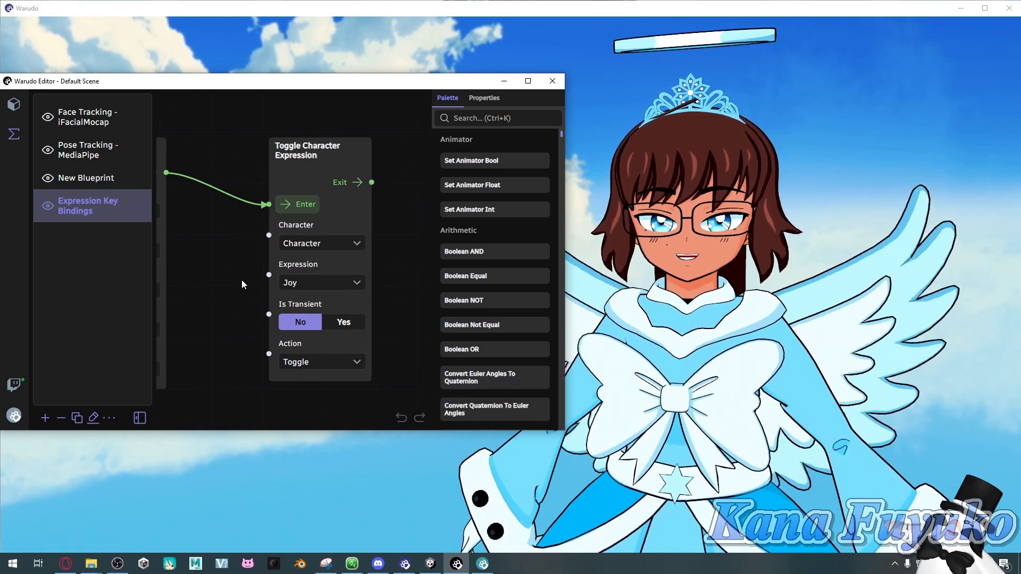
pyautogui.scroll(-1, 241, 271)
pyautogui.moveTo(242, 267); pyautogui.dragTo(305, 241)
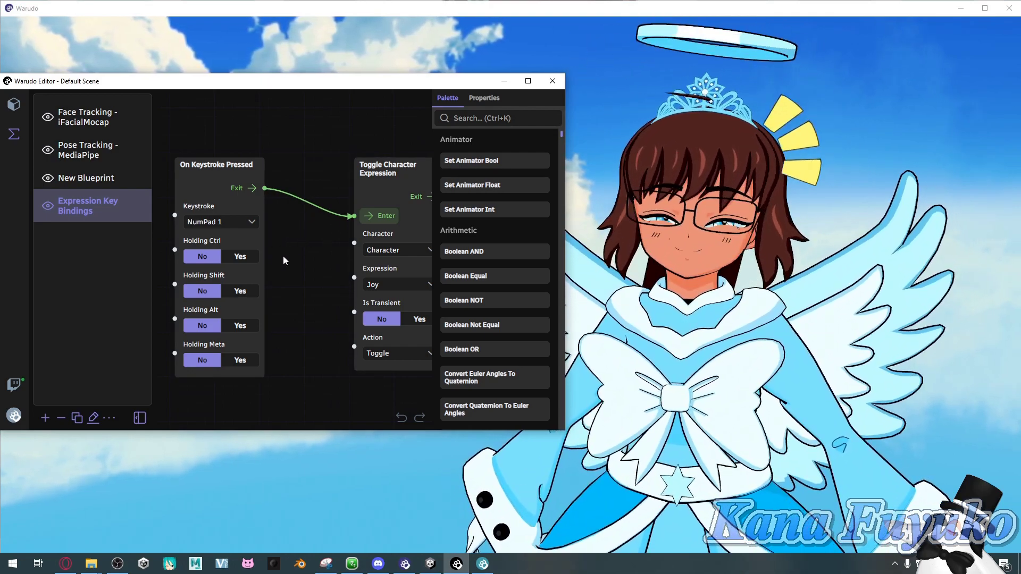
# - Press NumPad 1 to toggle Joy off, then review the key 2 Angry pair and return to the Joy pair
pyautogui.press('KP_1')
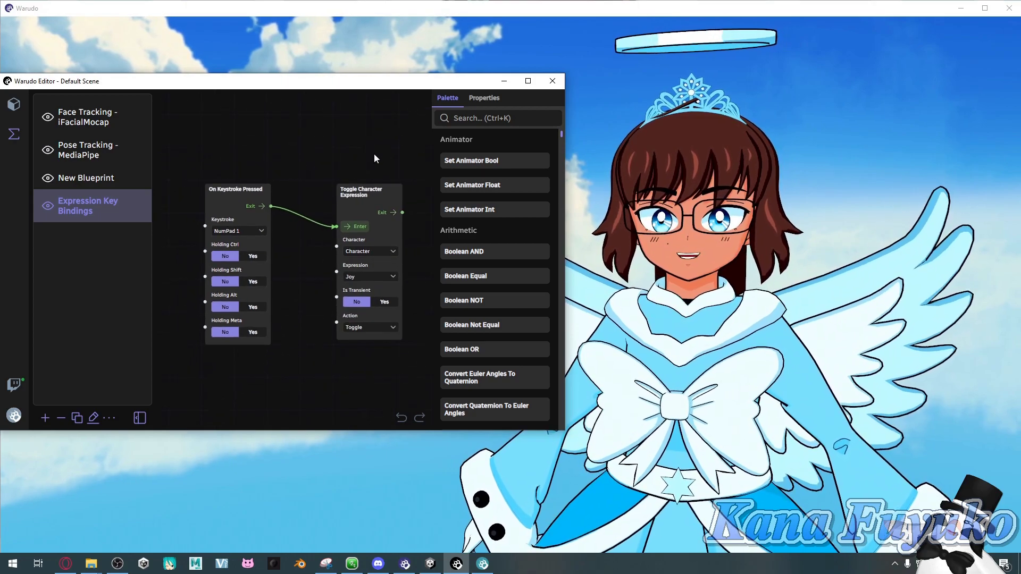
pyautogui.scroll(-2, 374, 153)
pyautogui.moveTo(374, 153); pyautogui.dragTo(218, 222, button='right')
pyautogui.moveTo(289, 244); pyautogui.dragTo(275, 209, button='right')
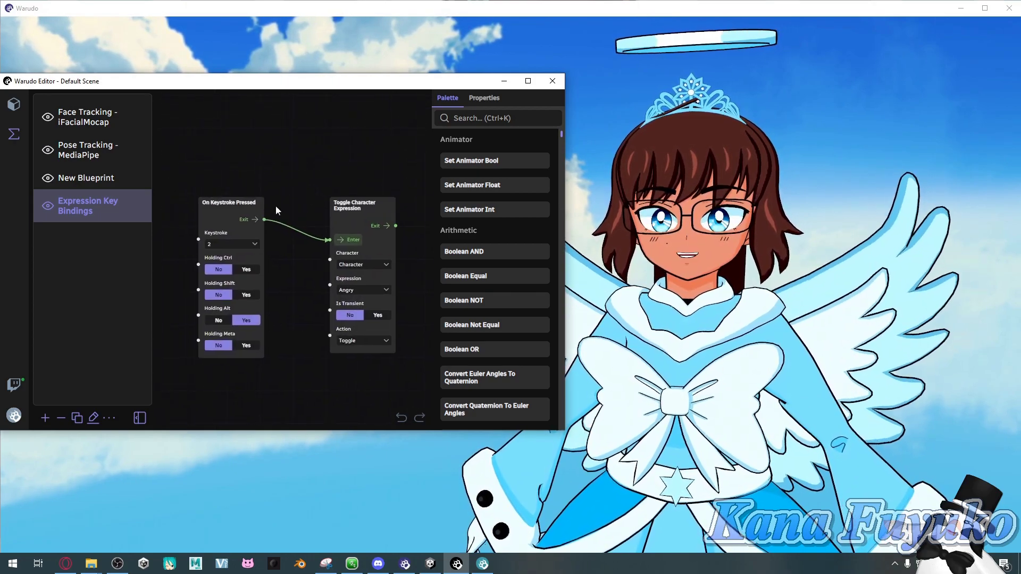
pyautogui.moveTo(284, 162); pyautogui.dragTo(416, 199, button='right')
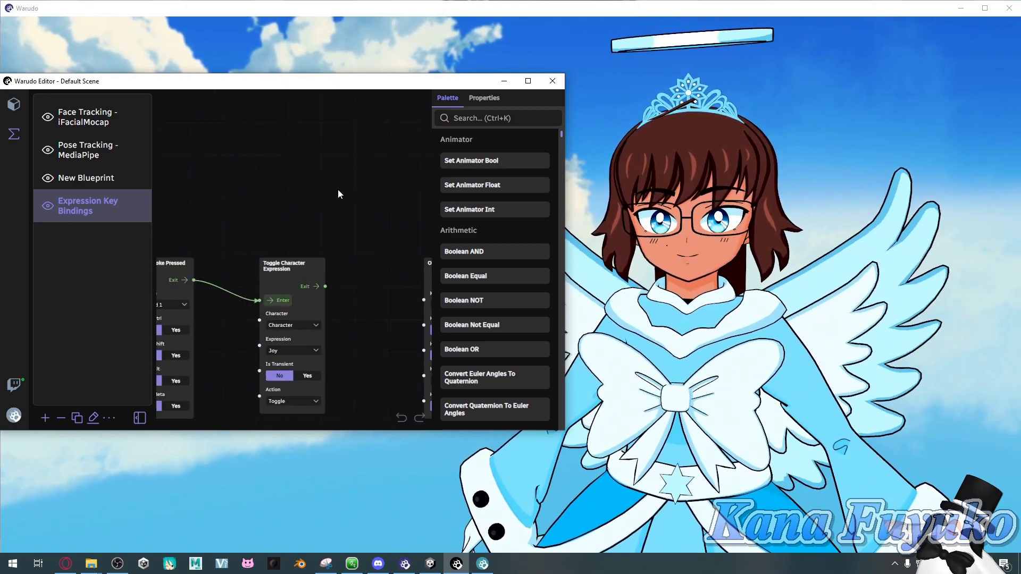
pyautogui.moveTo(338, 194); pyautogui.dragTo(365, 199, button='right')
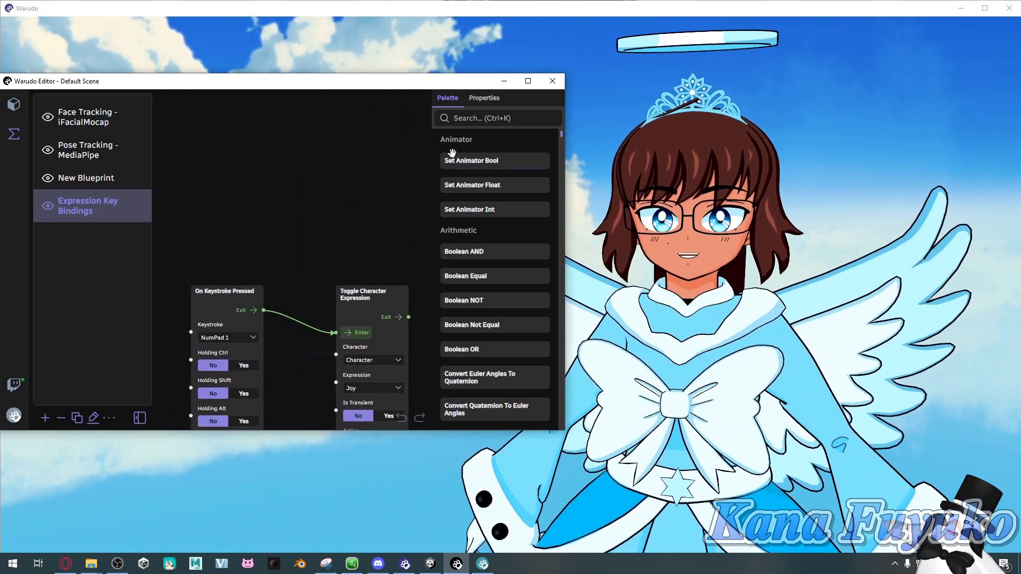
pyautogui.click(472, 118)
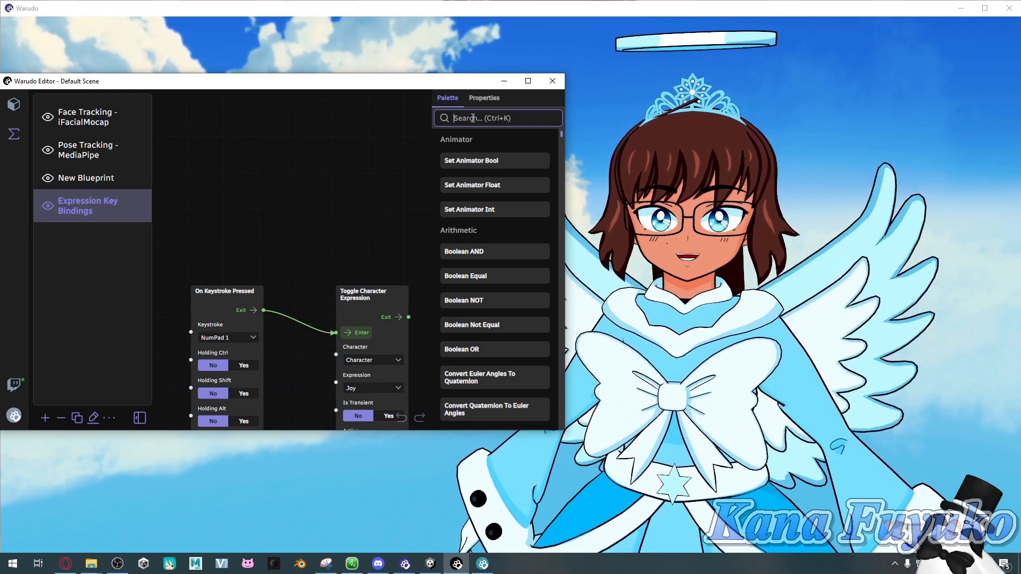
# - Add an On Keystroke Pressed node above the existing node pair
pyautogui.write('On Keys')
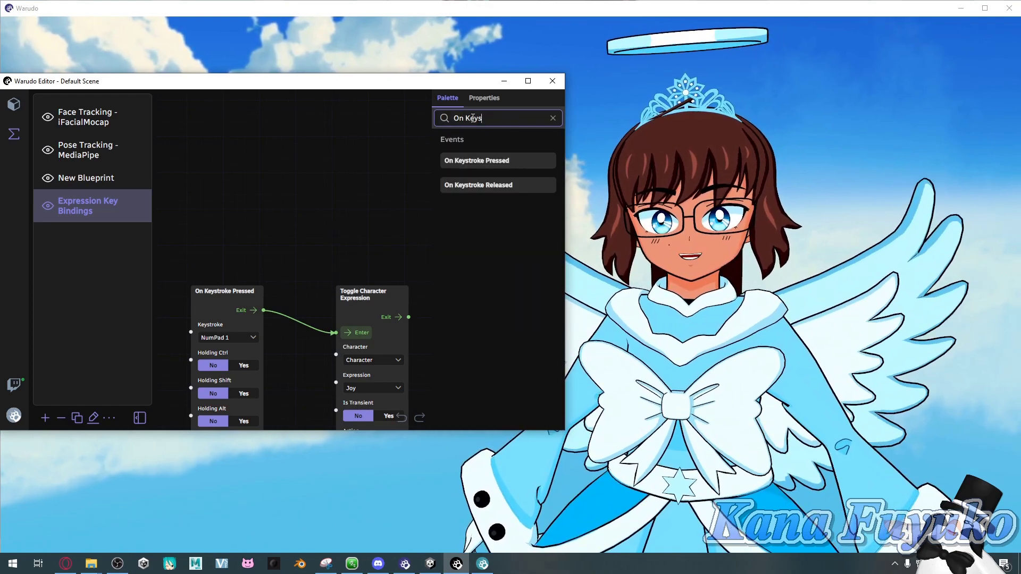
pyautogui.moveTo(495, 160); pyautogui.dragTo(200, 119)
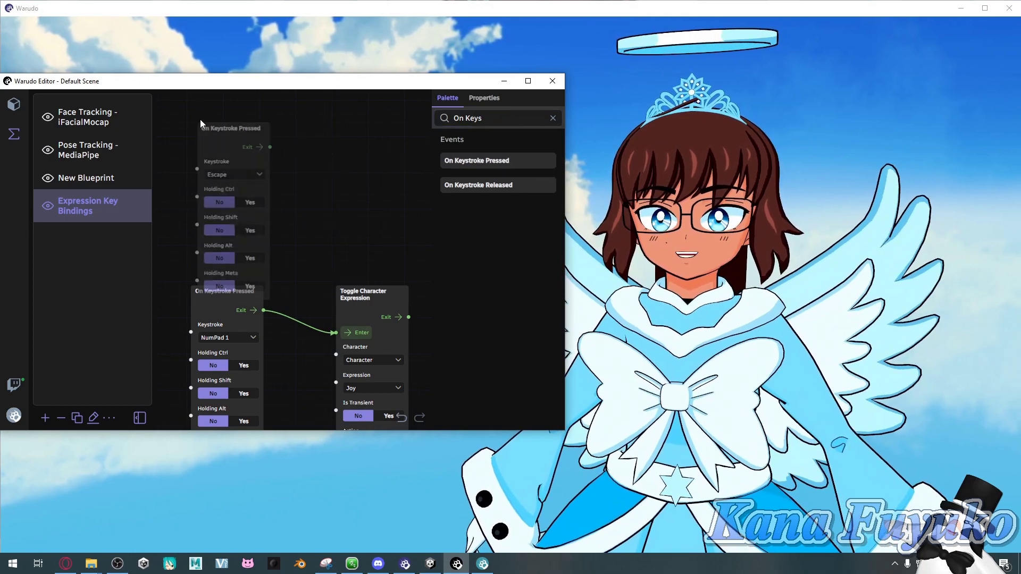
pyautogui.moveTo(269, 193); pyautogui.dragTo(240, 125)
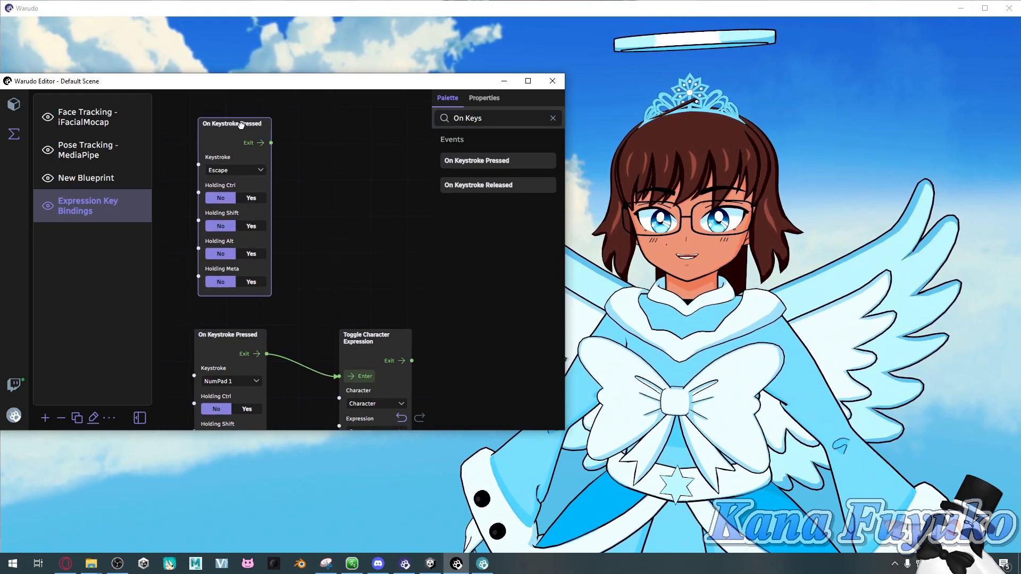
# - Add a Toggle Character Expression node and wire the new keystroke node into it
pyautogui.hotkey('ctrl', 'a')
pyautogui.write('Tog')
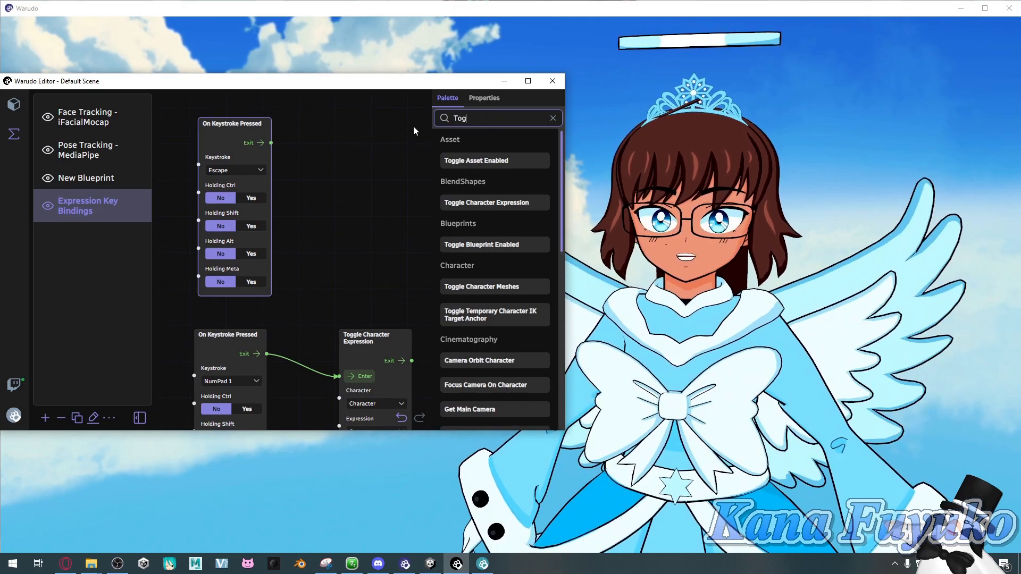
pyautogui.write('gle CHarac')
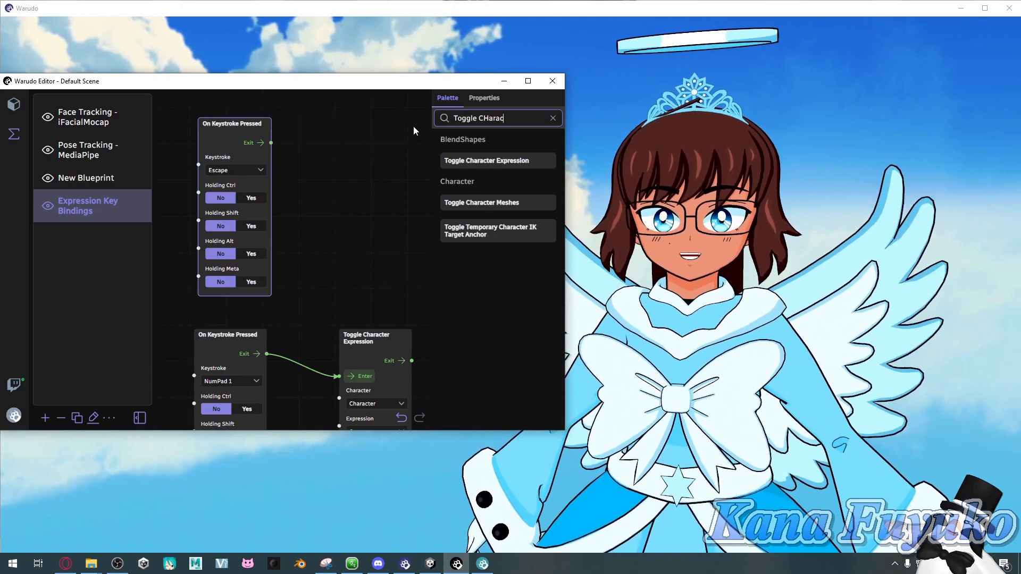
pyautogui.moveTo(506, 165); pyautogui.dragTo(344, 139)
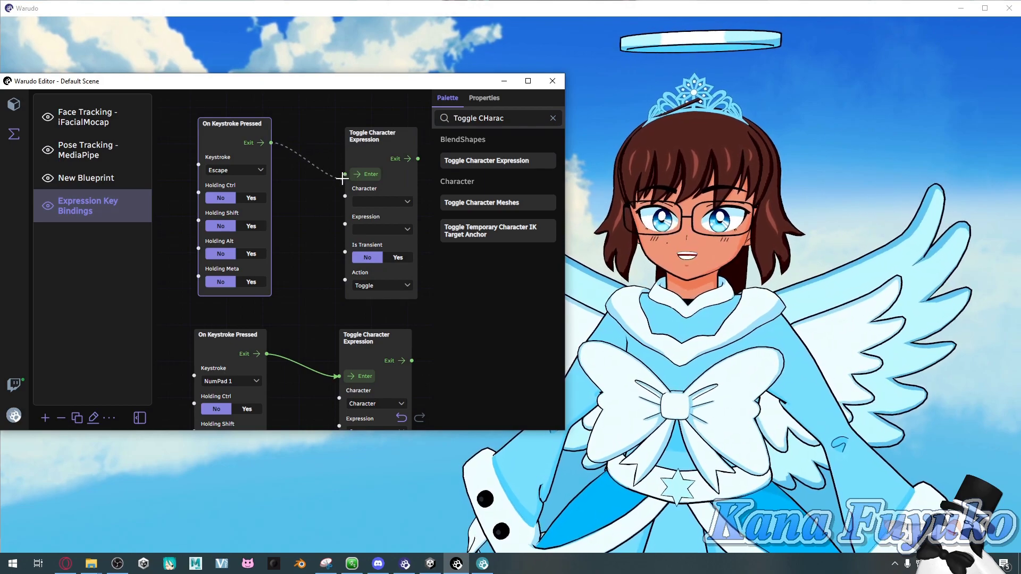
pyautogui.moveTo(342, 177); pyautogui.dragTo(345, 175)
# - Set the new trigger to NumPad 2 and make its node toggle Character's Angry expression
pyautogui.click(249, 172)
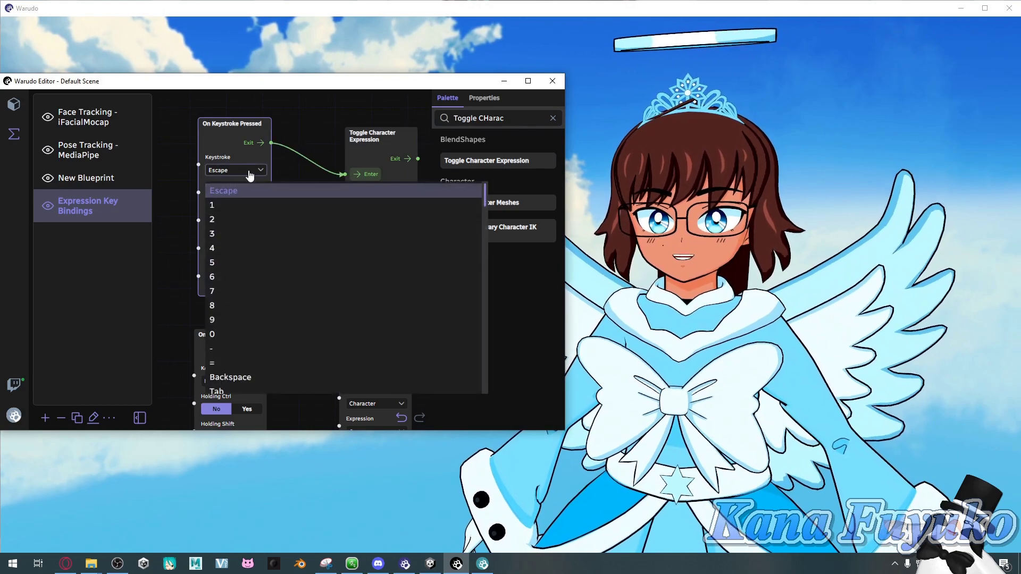
pyautogui.scroll(-10, 258, 287)
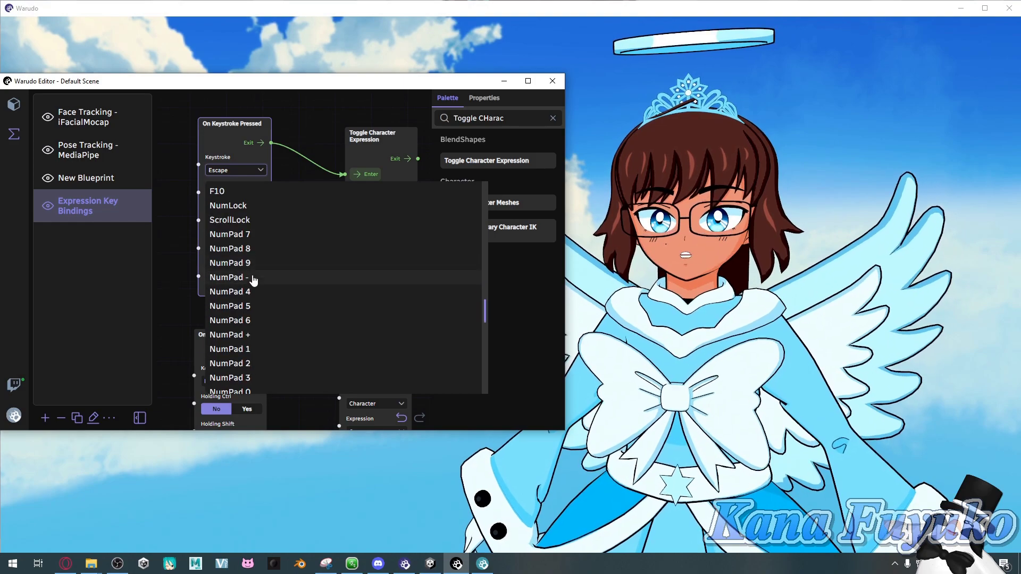
pyautogui.scroll(-3, 269, 303)
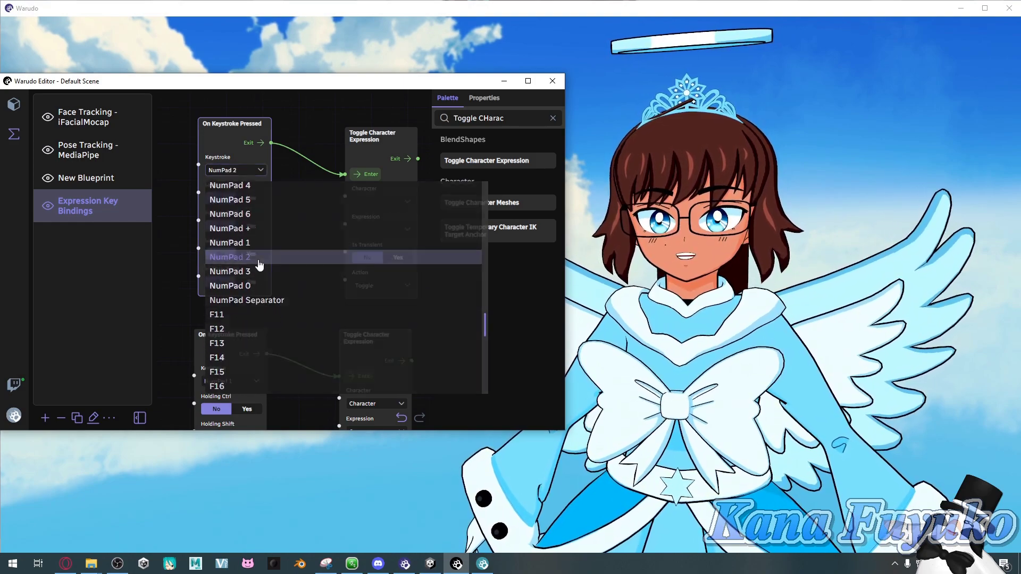
pyautogui.click(263, 260)
pyautogui.scroll(2, 297, 246)
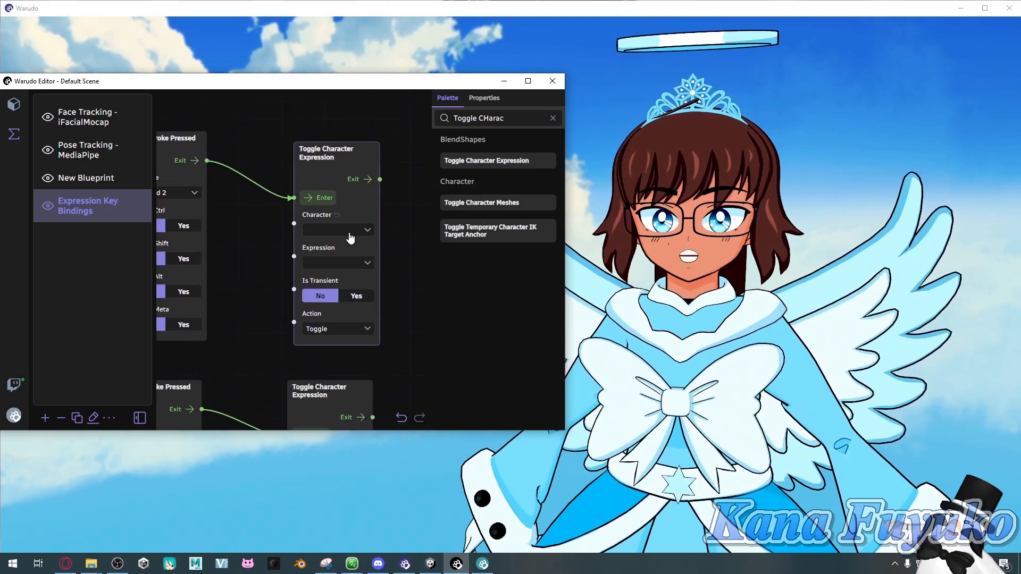
pyautogui.click(348, 232)
pyautogui.click(287, 282)
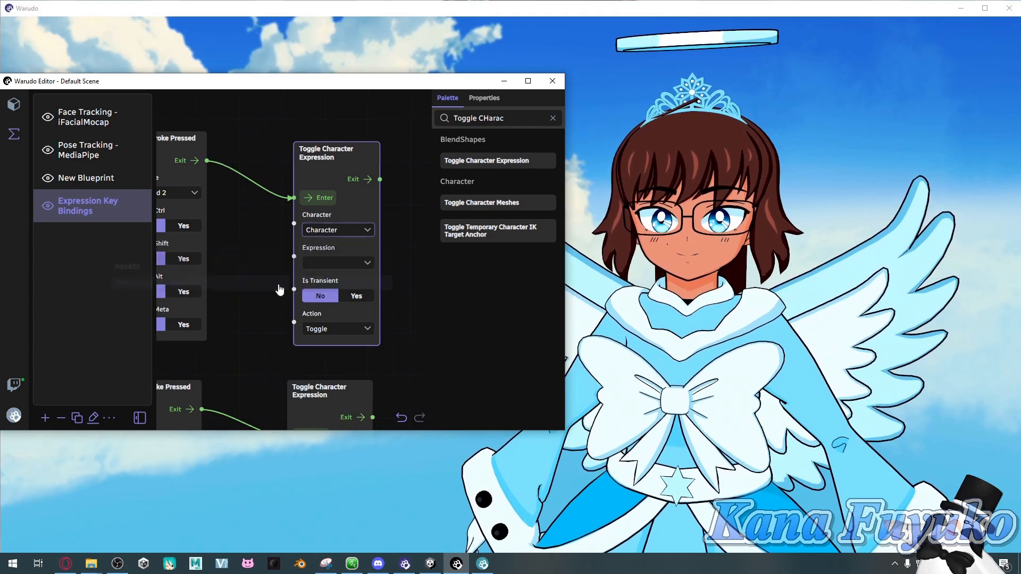
pyautogui.click(337, 266)
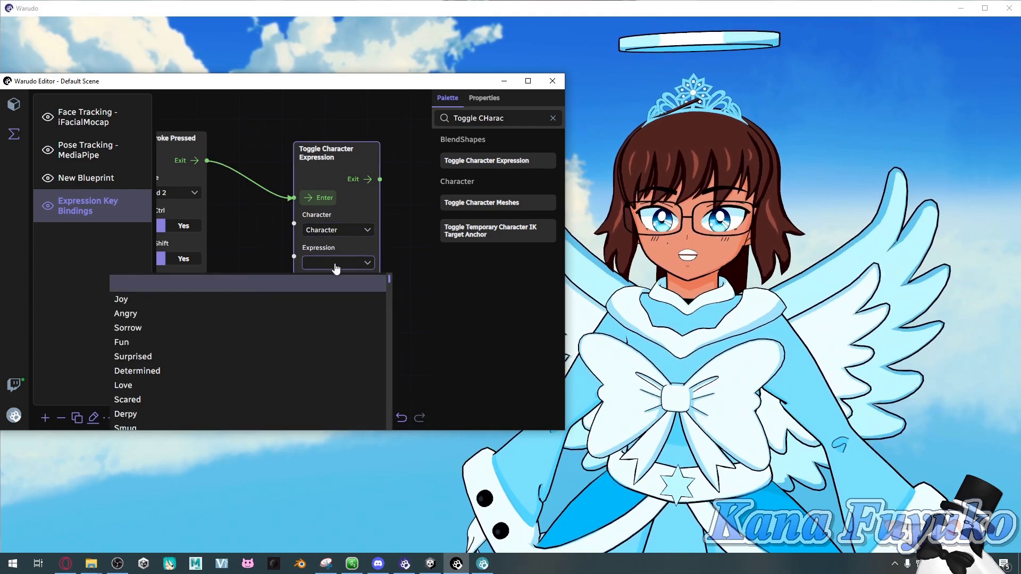
pyautogui.click(204, 315)
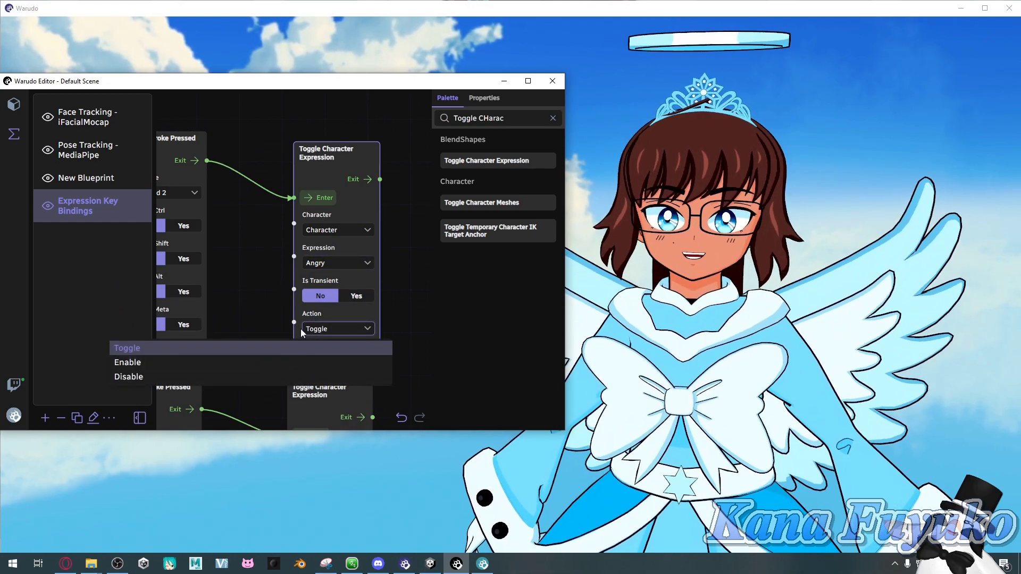
pyautogui.click(251, 299)
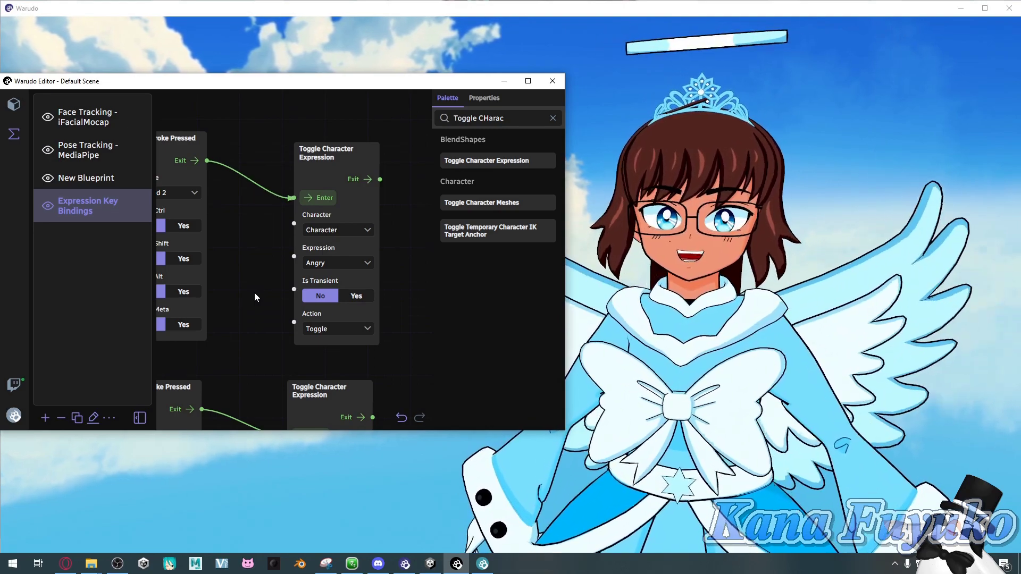
# - Frame both keystroke node pairs and show the character's expression settings
pyautogui.scroll(-4, 254, 293)
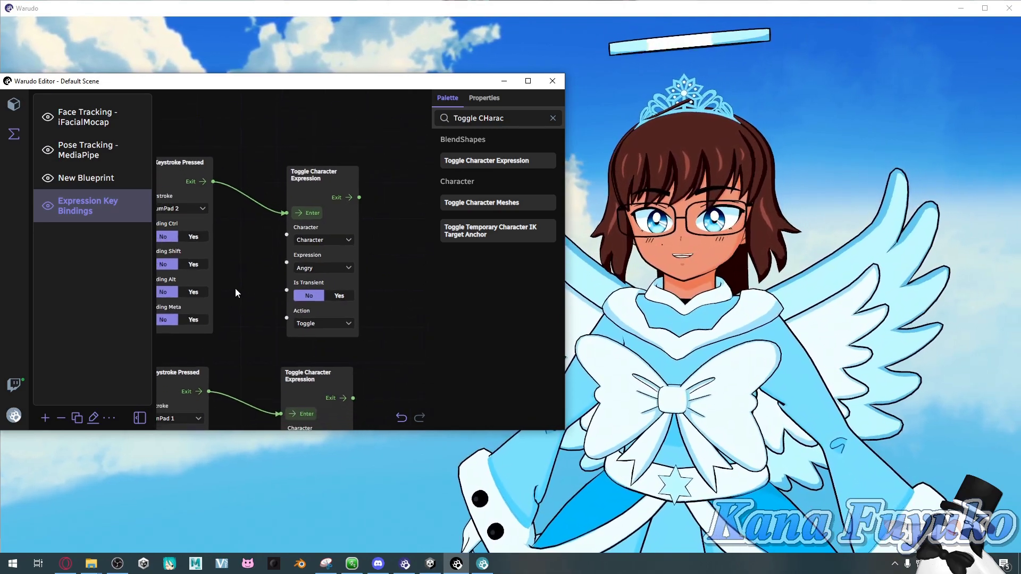
pyautogui.moveTo(235, 288); pyautogui.dragTo(275, 260, button='middle')
pyautogui.moveTo(294, 308); pyautogui.dragTo(285, 203, button='middle')
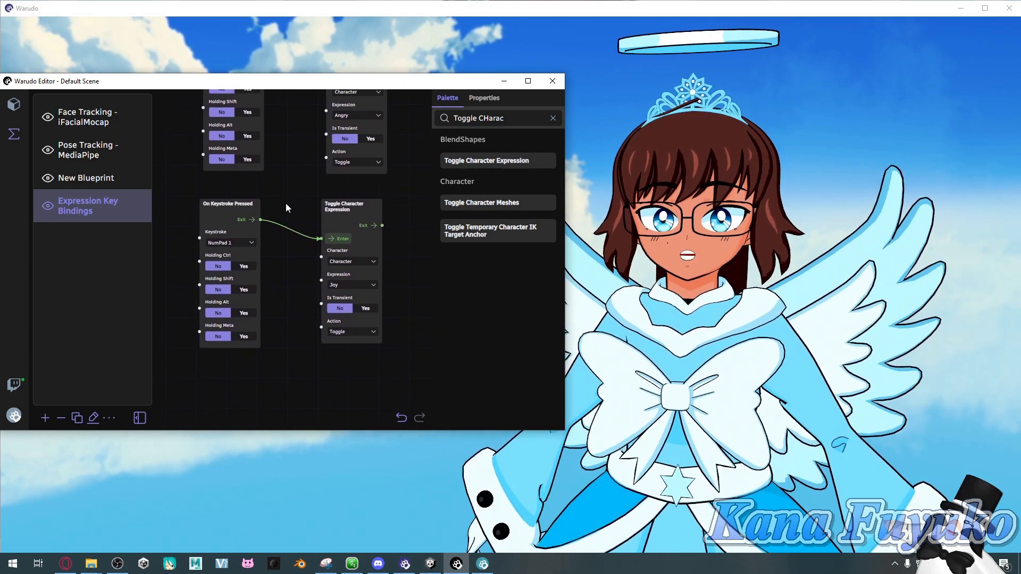
pyautogui.click(18, 113)
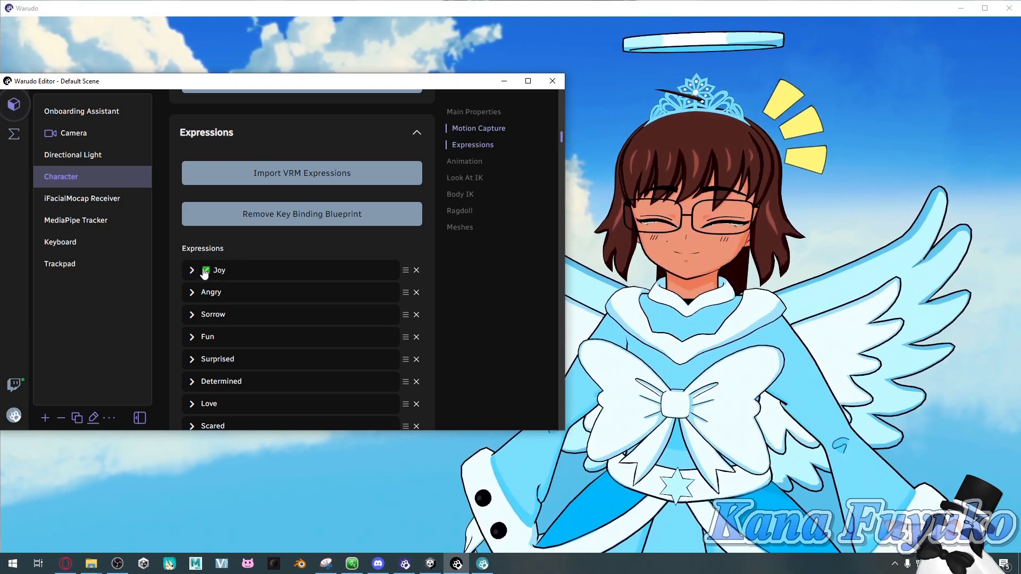
# - Alternate NumPad 2 and NumPad 1 to switch the avatar between Angry and Joy, ending on Angry
pyautogui.press('KP_2')
pyautogui.press('KP_1')
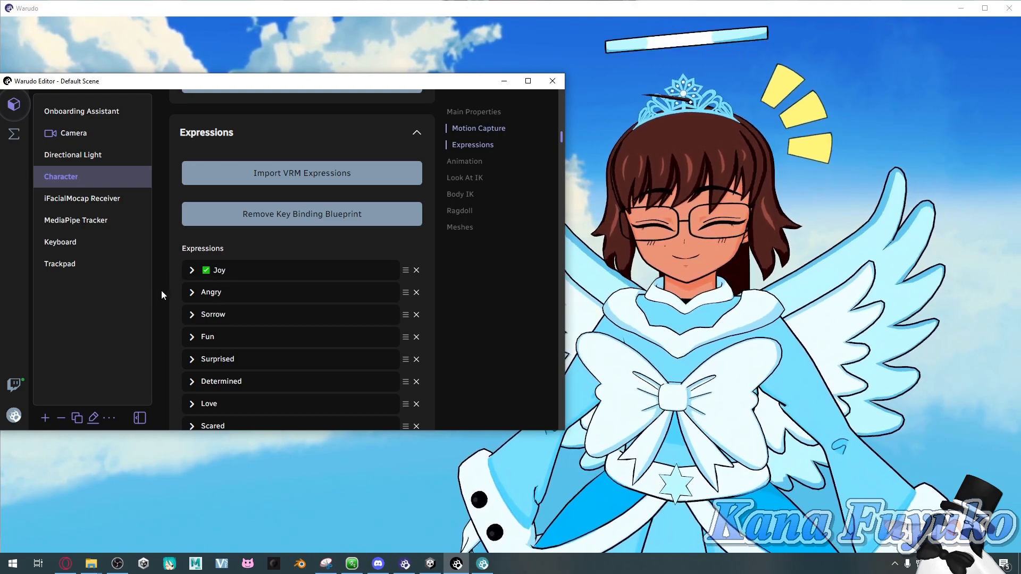
pyautogui.press('KP_2')
pyautogui.press('KP_1')
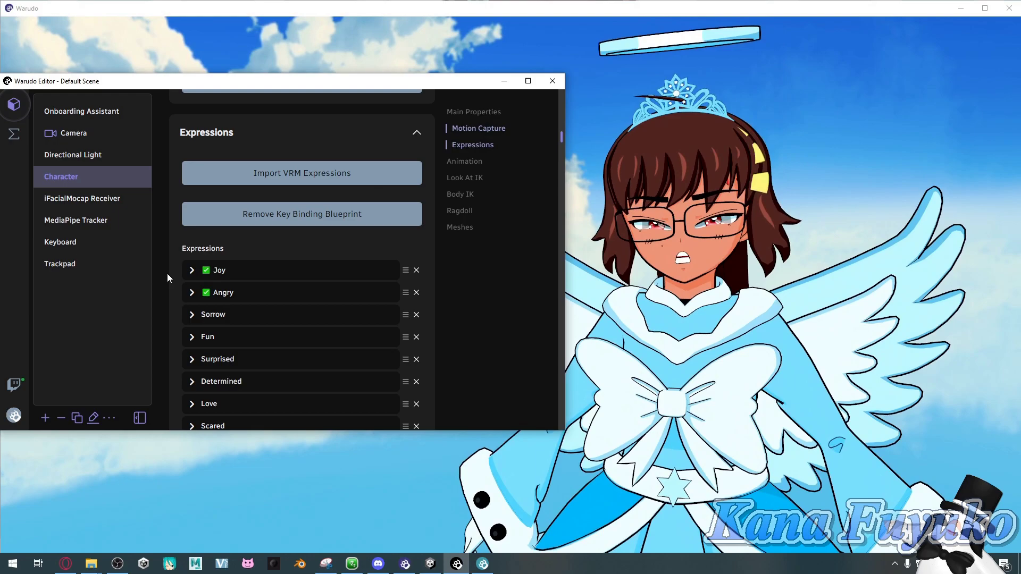
pyautogui.press('KP_2')
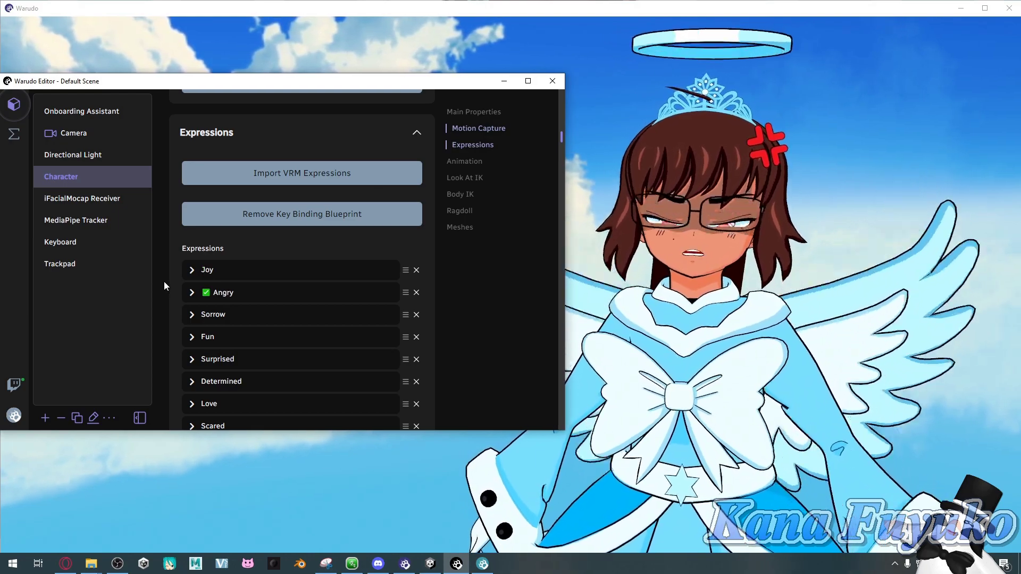
pyautogui.press('KP_1')
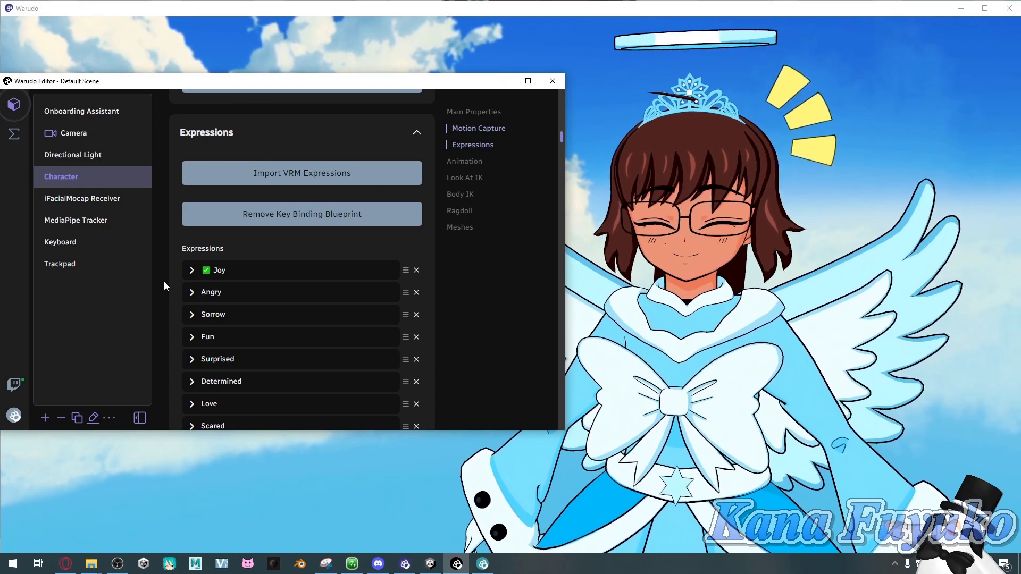
pyautogui.press('KP_2')
pyautogui.press('KP_1')
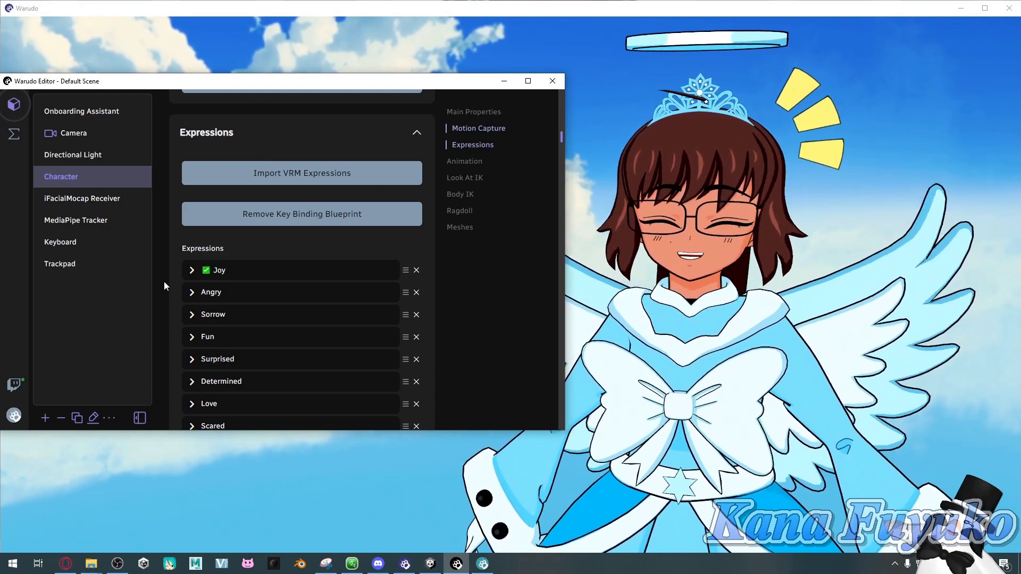
pyautogui.scroll(-5, 284, 306)
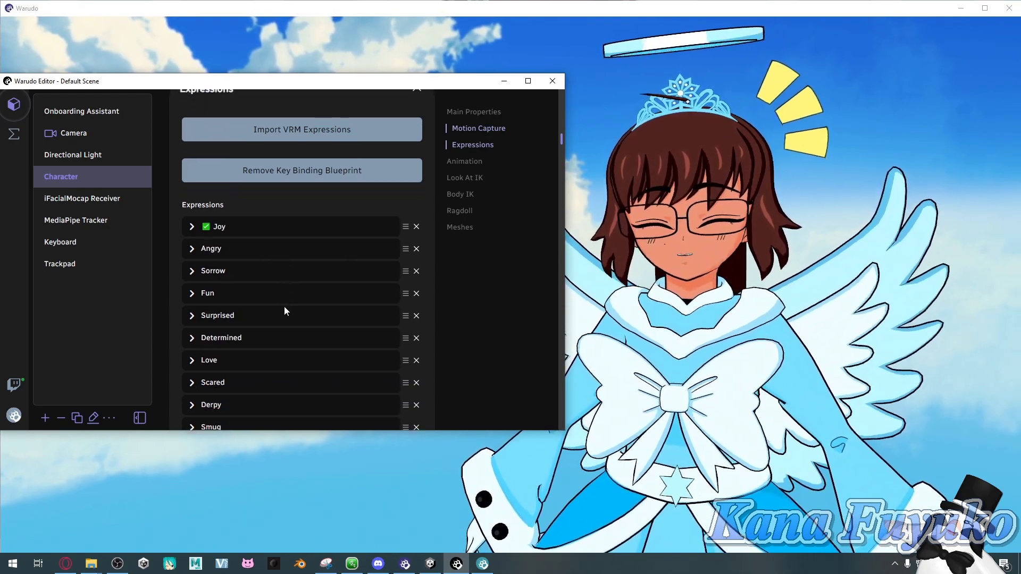
pyautogui.press('KP_2')
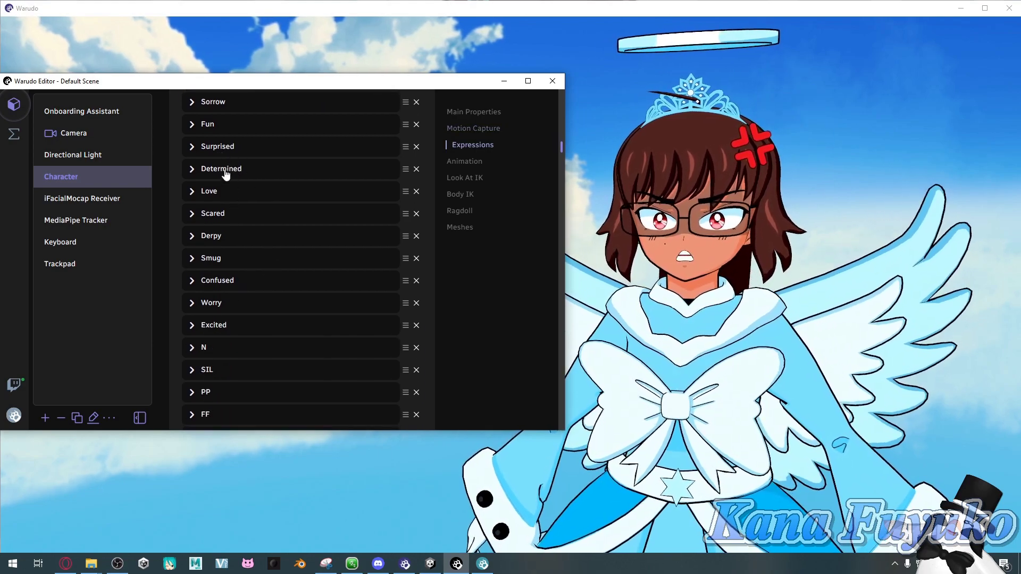
# - Inspect the Joy and Angry expressions, confirming Angry's Layer is 0
pyautogui.scroll(1, 234, 203)
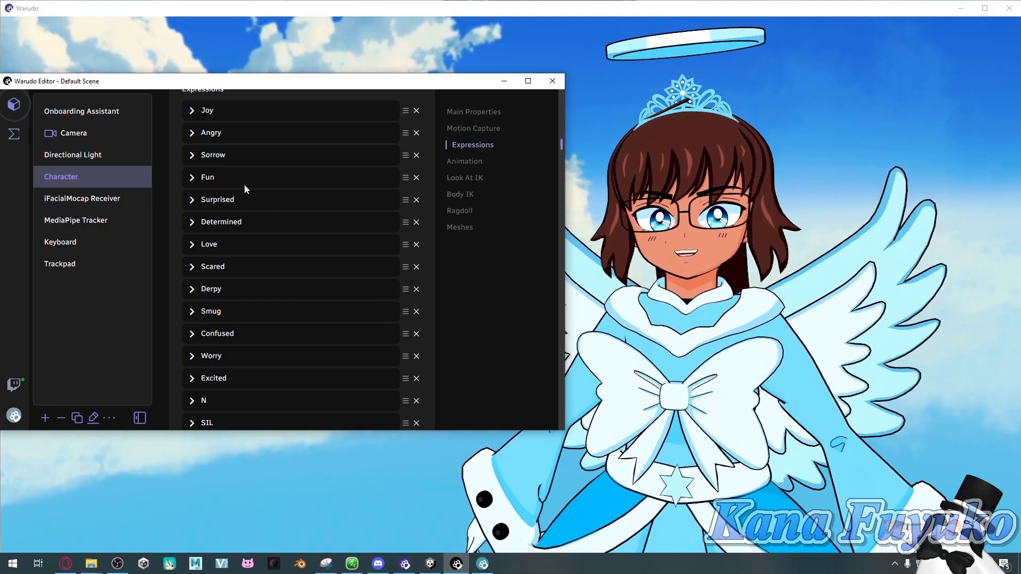
pyautogui.scroll(2, 243, 185)
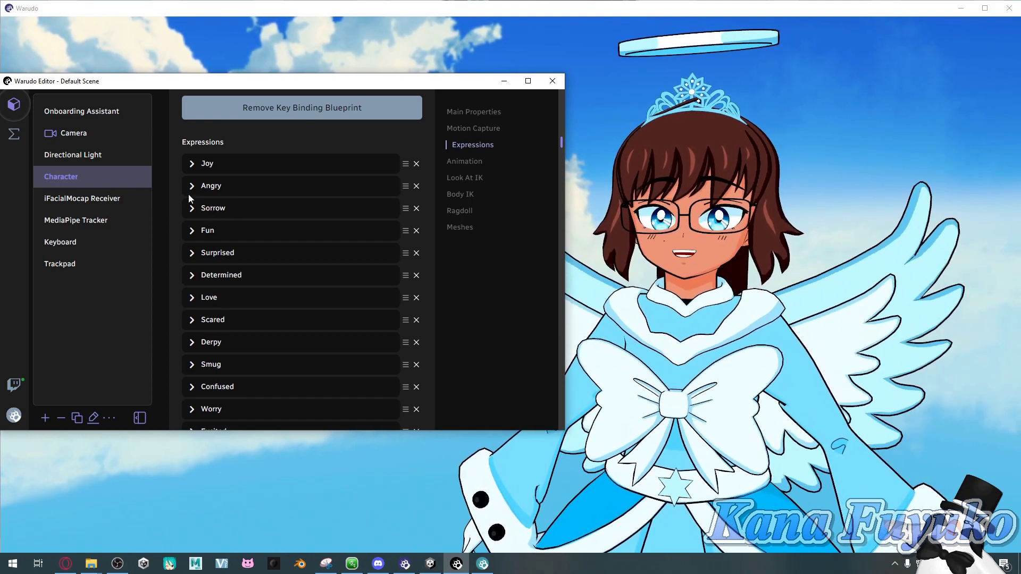
pyautogui.scroll(2, 187, 215)
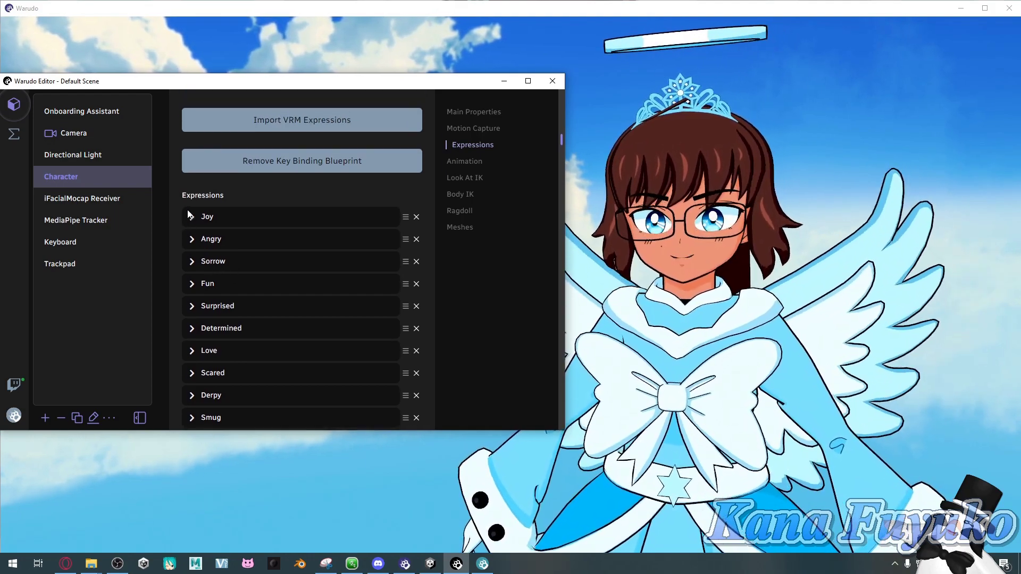
pyautogui.click(205, 223)
pyautogui.click(206, 223)
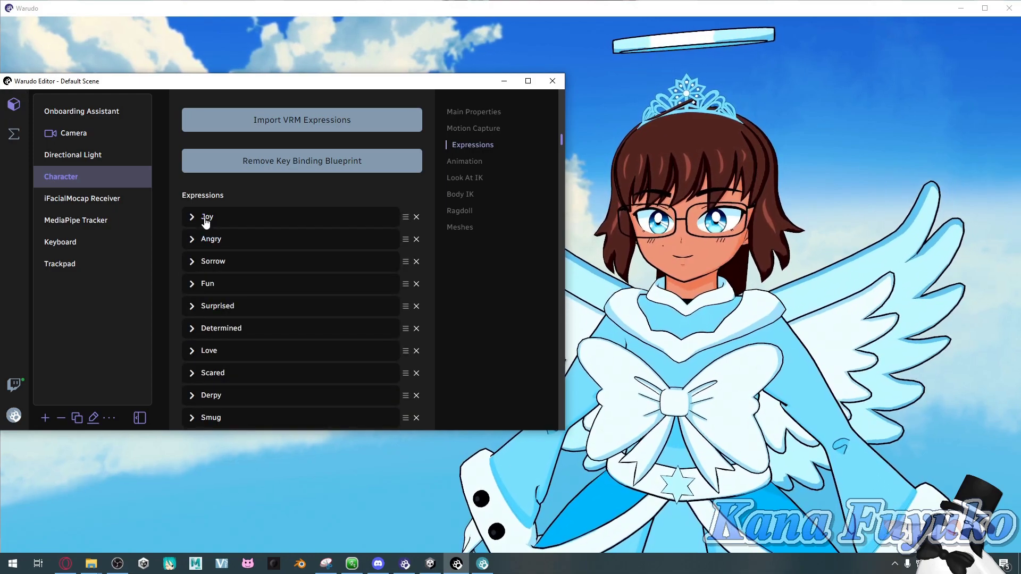
pyautogui.click(210, 242)
pyautogui.scroll(-4, 208, 245)
pyautogui.click(191, 256)
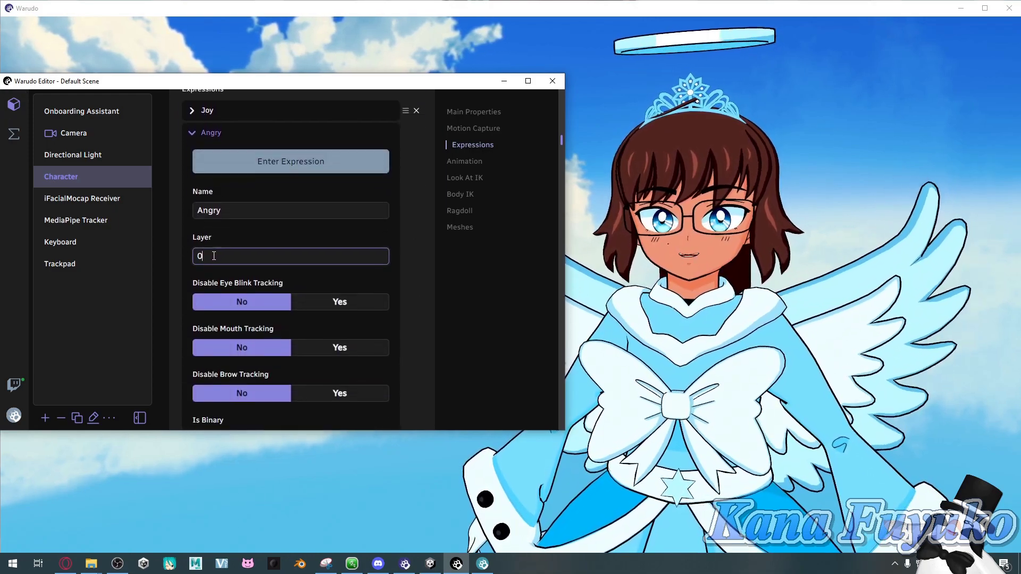
pyautogui.click(206, 258)
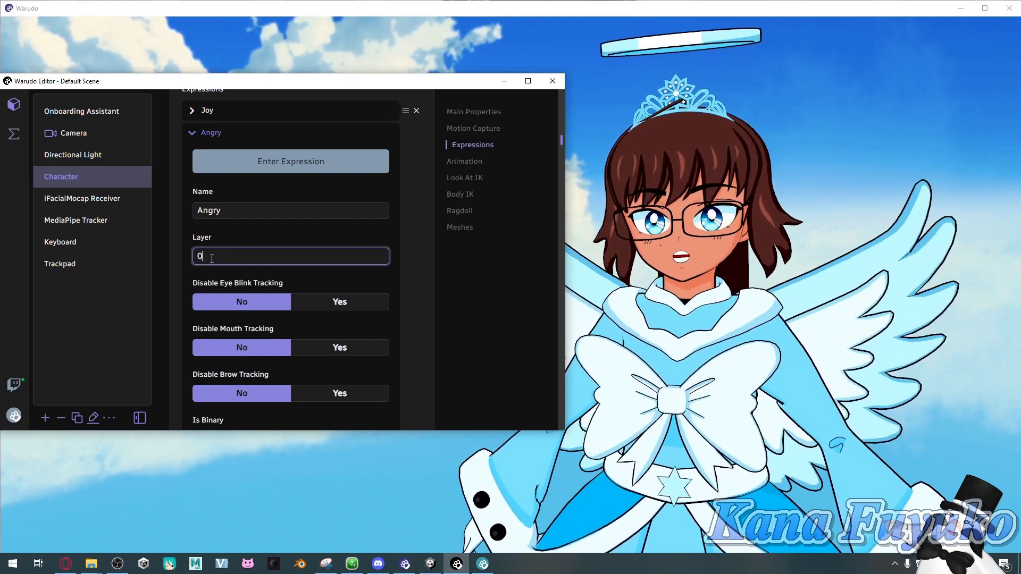
pyautogui.click(414, 266)
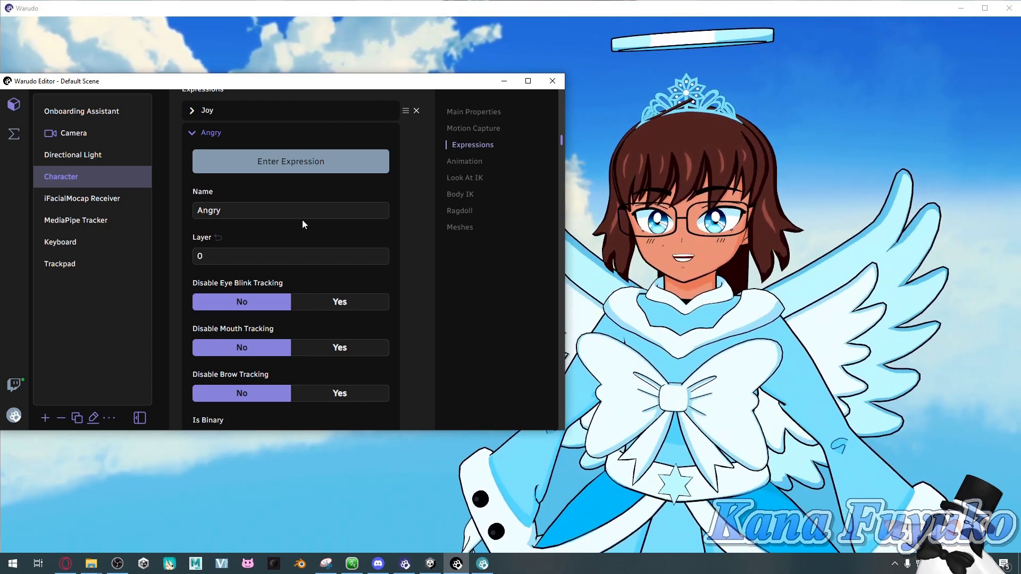
pyautogui.click(201, 132)
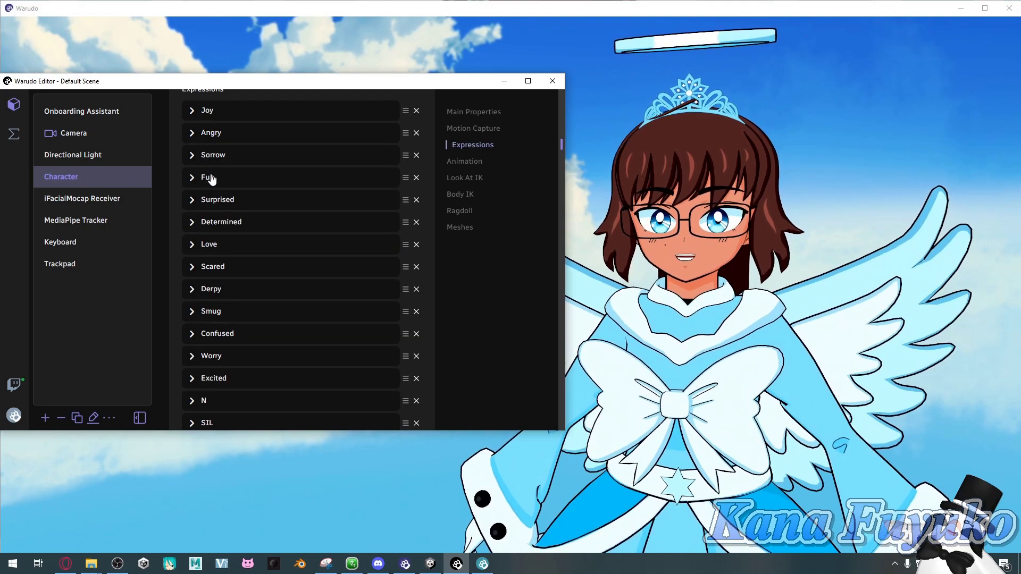
# - Inspect the Surprised and Determined expressions, selecting Determined's Layer value 6
pyautogui.click(222, 205)
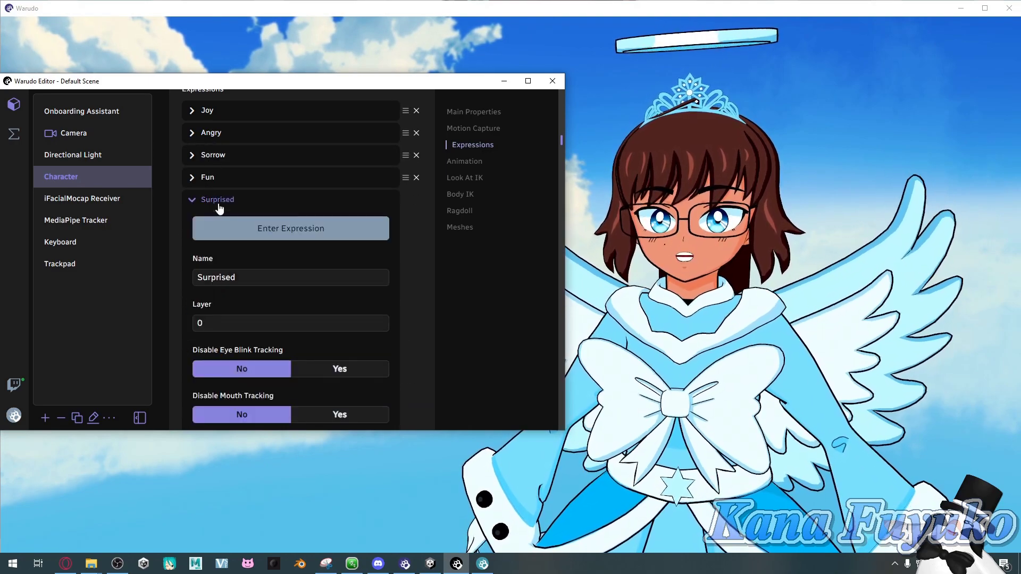
pyautogui.click(221, 202)
pyautogui.click(221, 223)
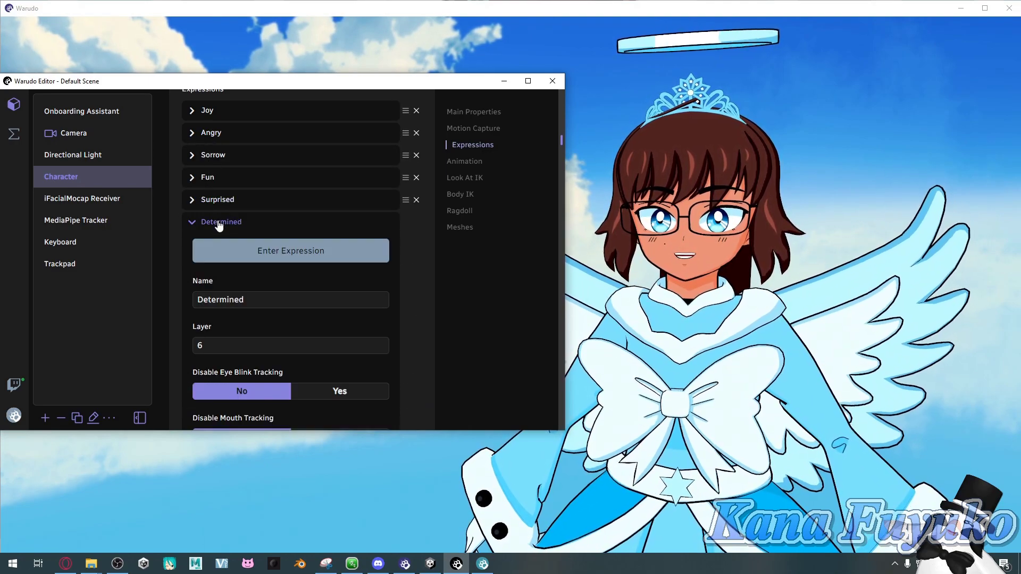
pyautogui.click(199, 347)
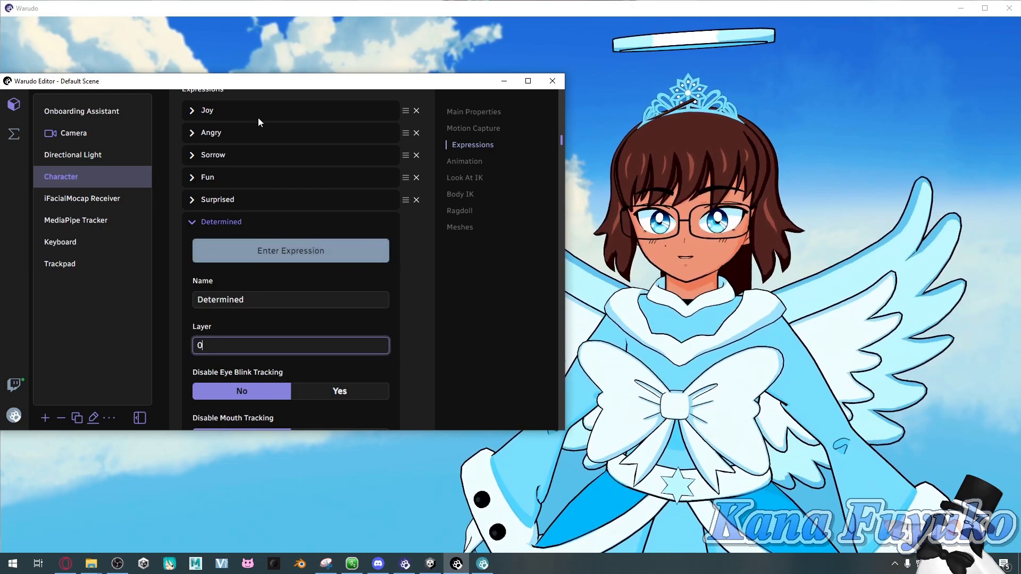
pyautogui.scroll(2, 255, 138)
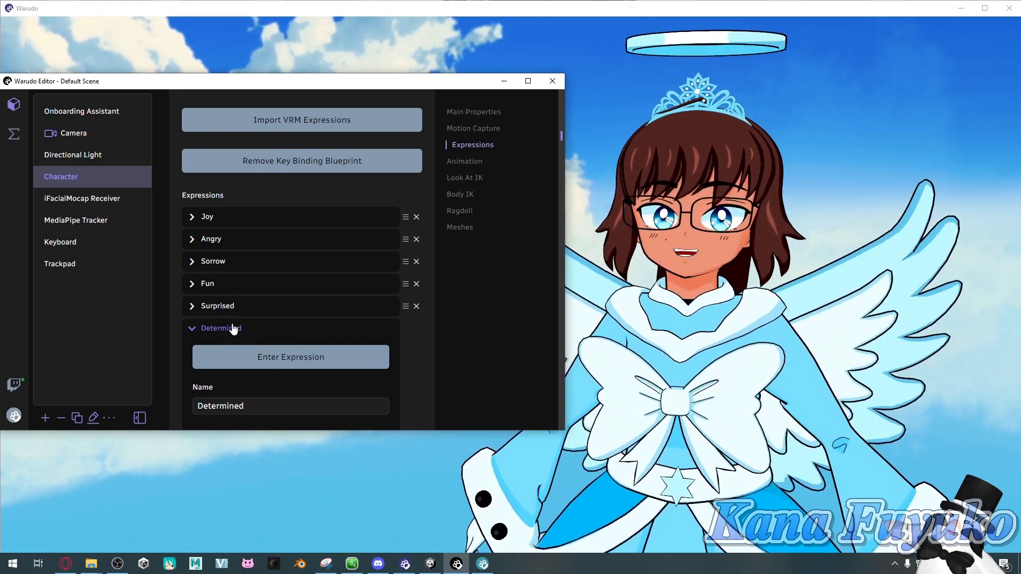
pyautogui.scroll(-3, 229, 298)
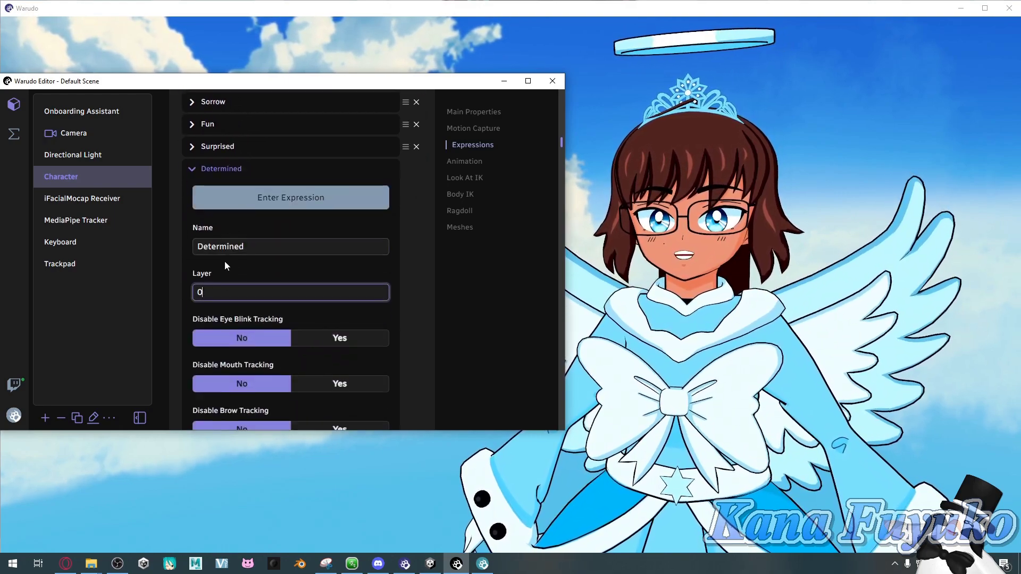
pyautogui.click(231, 172)
# - Inspect the Love, Scared and Worry expressions and their Layer values
pyautogui.click(232, 193)
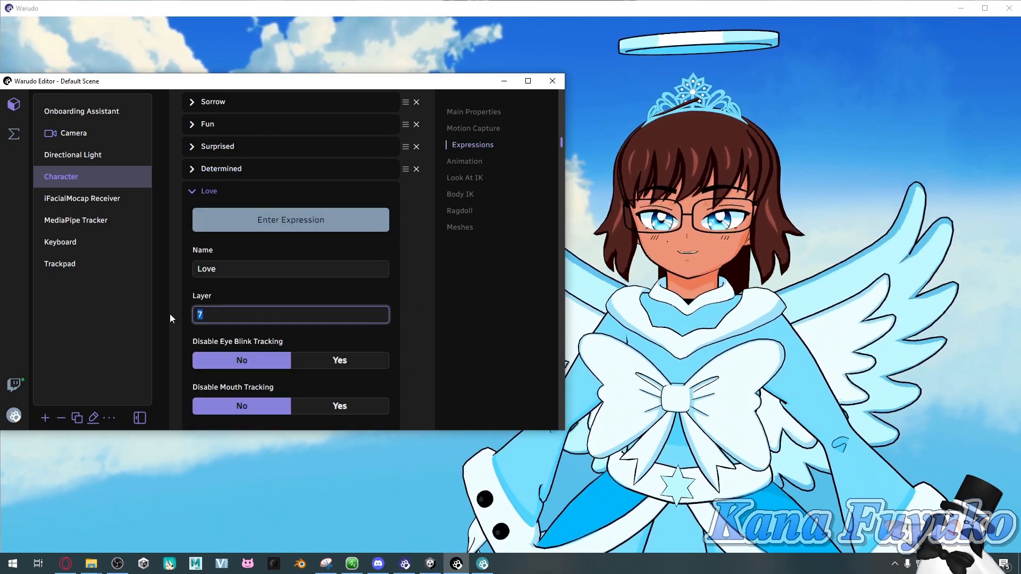
pyautogui.click(223, 192)
pyautogui.click(224, 214)
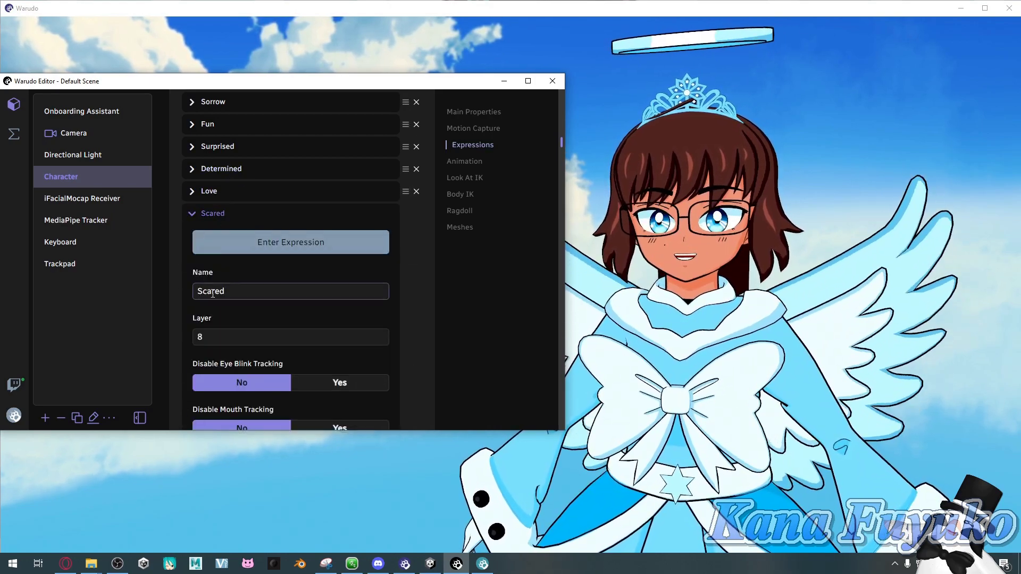
pyautogui.click(229, 337)
pyautogui.click(226, 222)
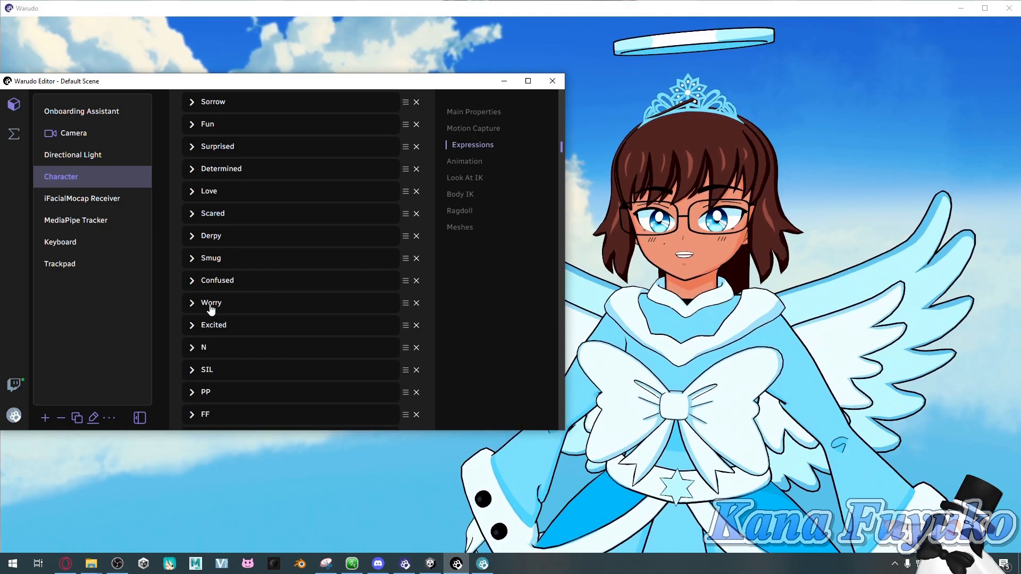
pyautogui.click(211, 304)
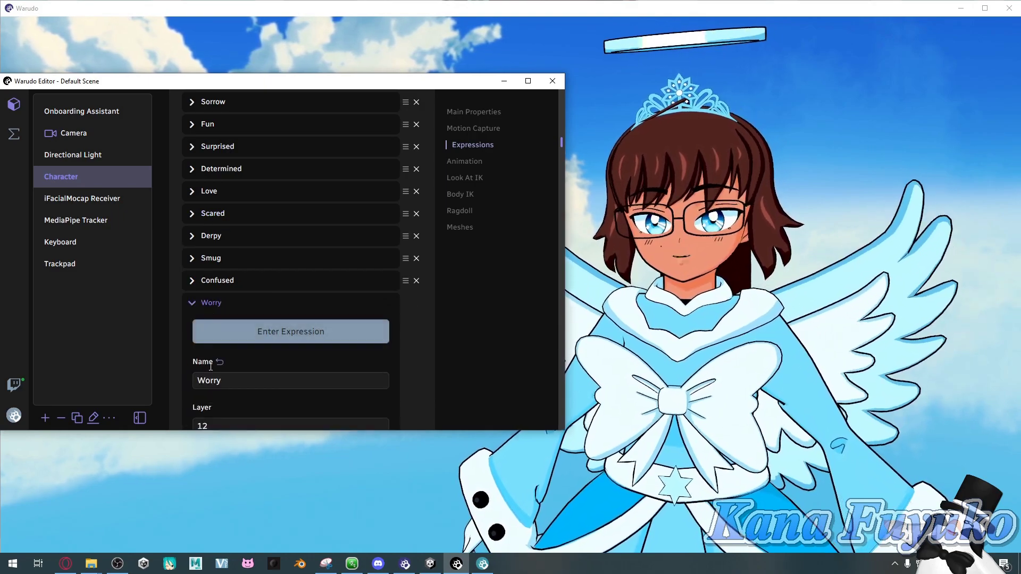
pyautogui.scroll(-2, 216, 351)
pyautogui.click(202, 321)
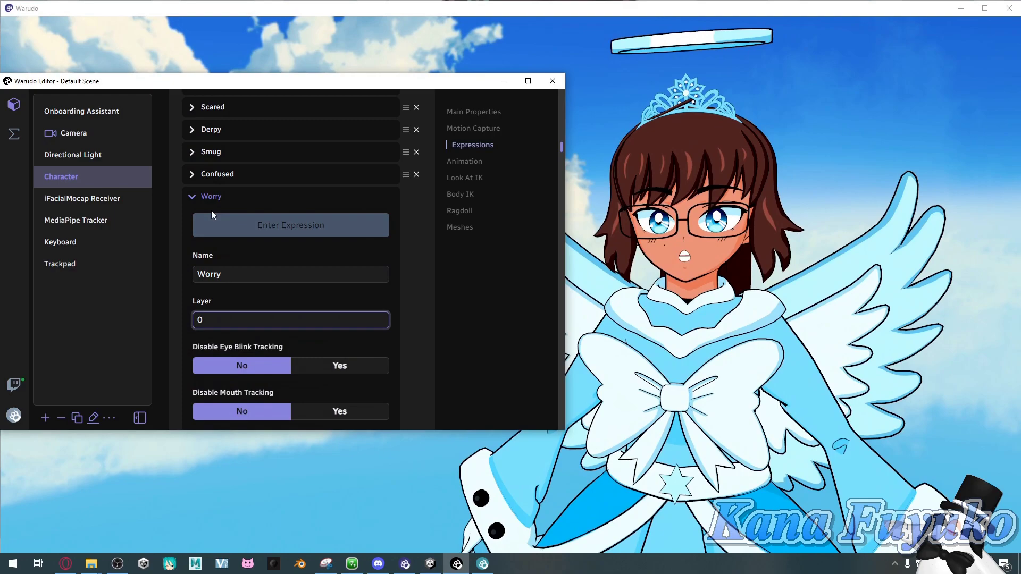
pyautogui.click(213, 200)
# - Change the Confused expression's Layer from 11 to 0
pyautogui.click(219, 175)
pyautogui.moveTo(222, 296); pyautogui.dragTo(181, 292)
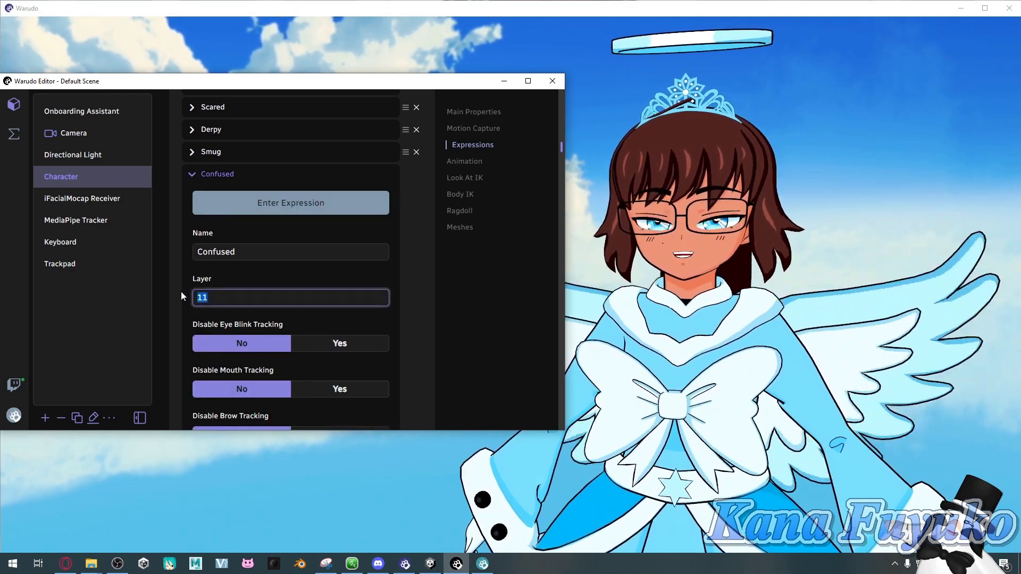
pyautogui.write('0')
pyautogui.click(218, 175)
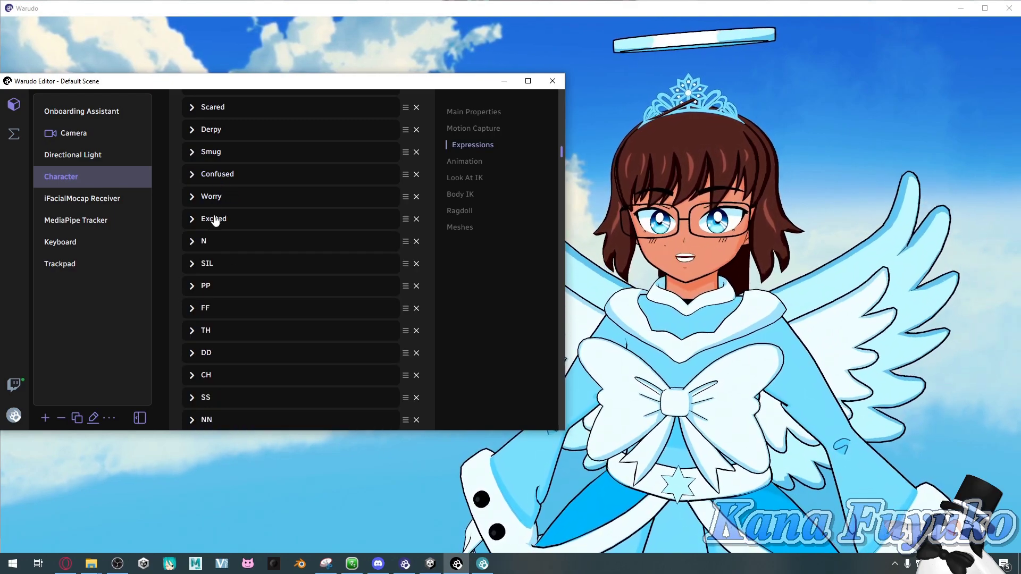
# - Change the Excited expression's Layer from 13 to 0 and reopen it to verify
pyautogui.click(214, 219)
pyautogui.moveTo(228, 343); pyautogui.dragTo(145, 344)
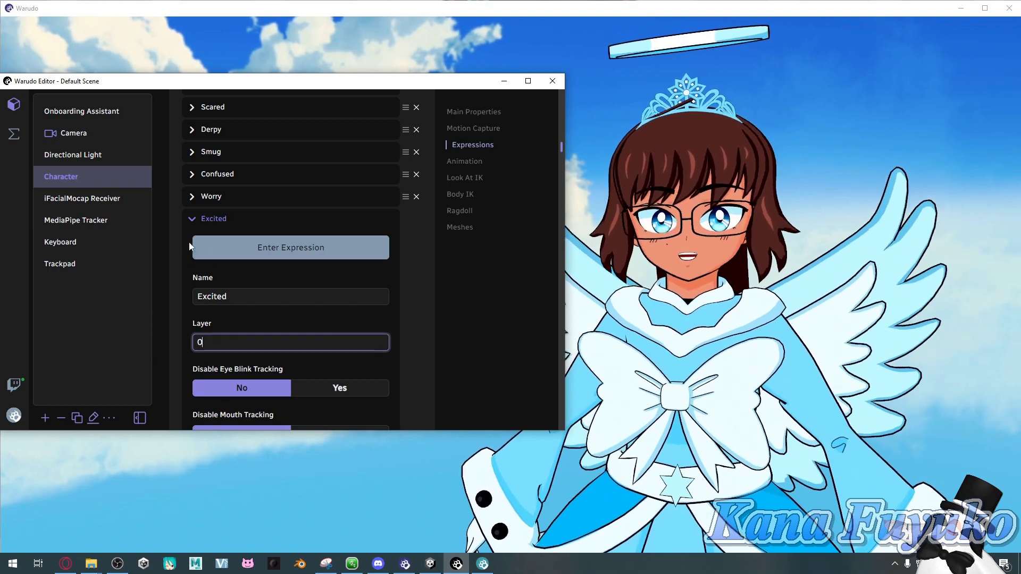
pyautogui.write('0')
pyautogui.click(202, 225)
pyautogui.click(203, 228)
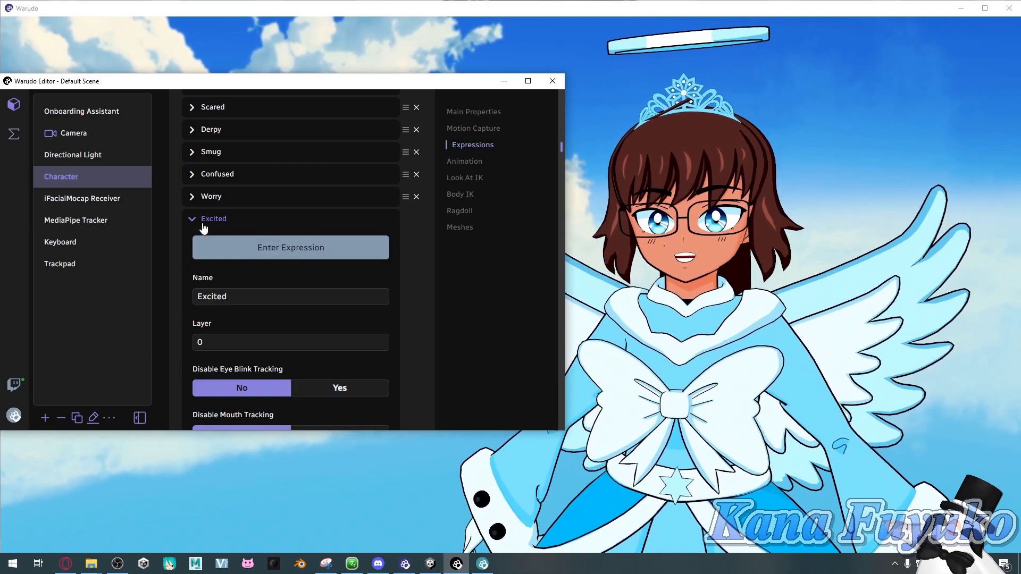
pyautogui.moveTo(219, 343); pyautogui.dragTo(172, 338)
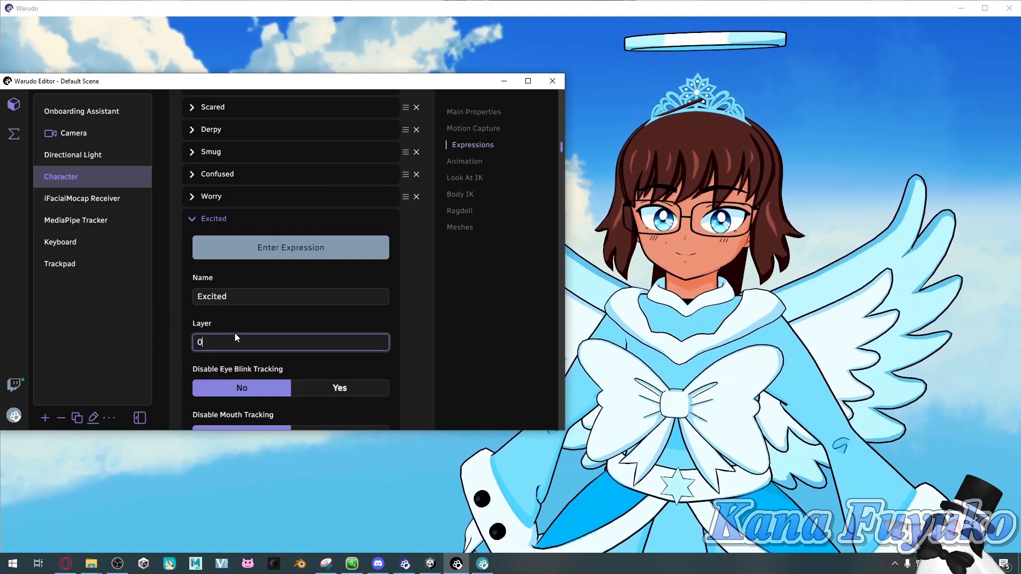
pyautogui.moveTo(203, 343); pyautogui.dragTo(194, 343)
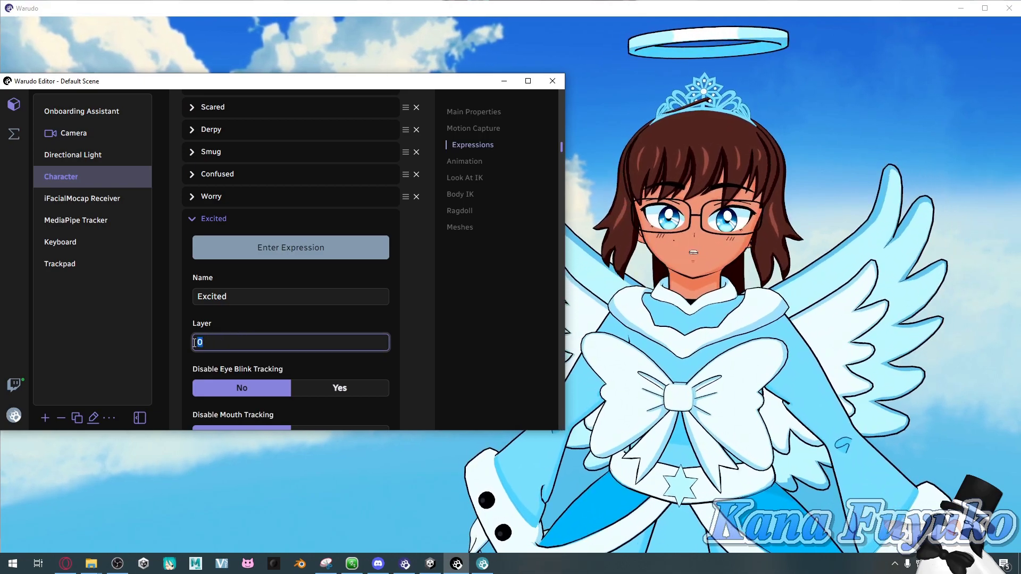
pyautogui.click(201, 227)
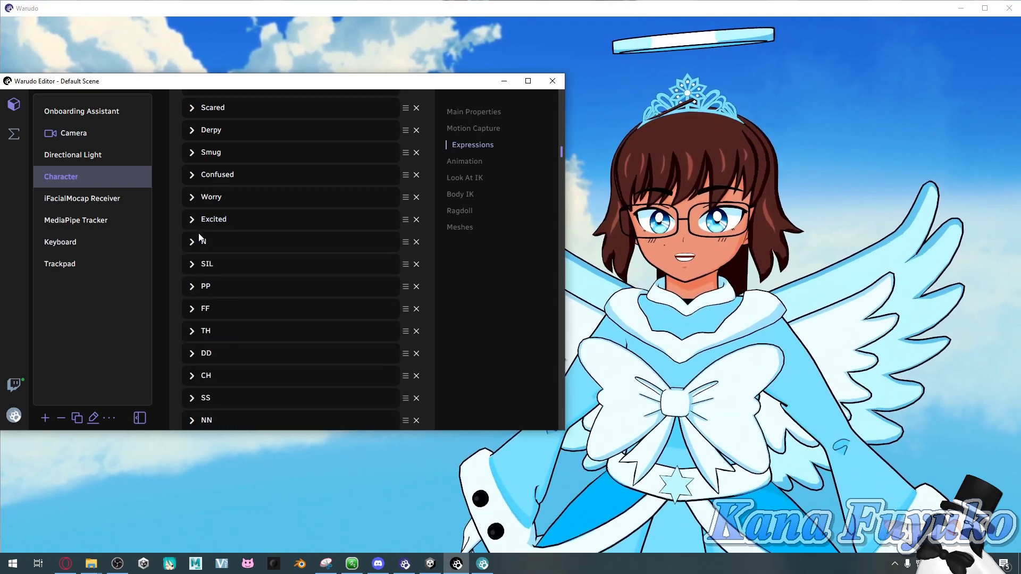
pyautogui.scroll(1, 205, 269)
pyautogui.click(205, 275)
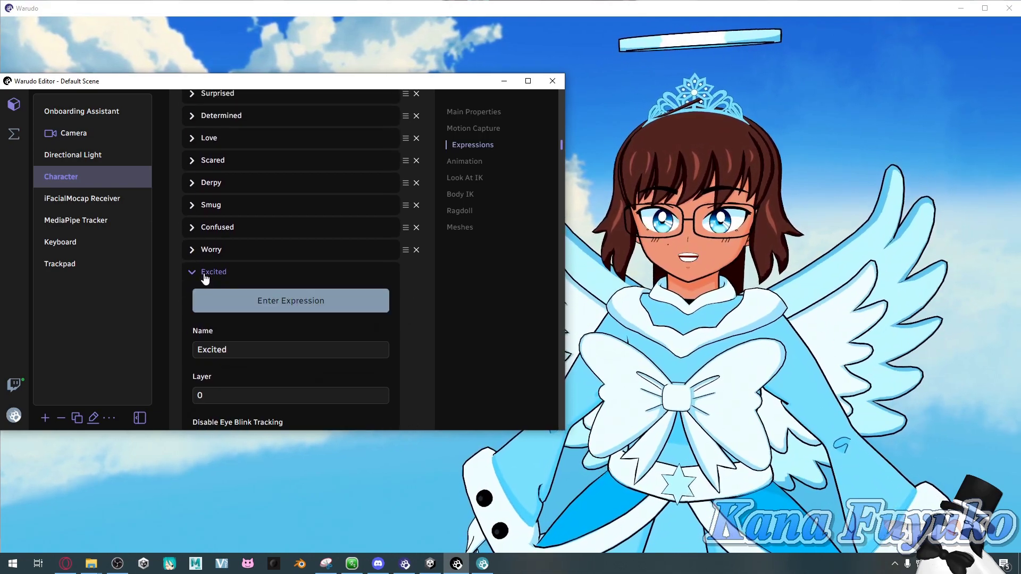
# - Set the NumPad 2 Toggle node in Expression Key Bindings to Excited and test it with NumPad 2
pyautogui.click(14, 134)
pyautogui.click(79, 206)
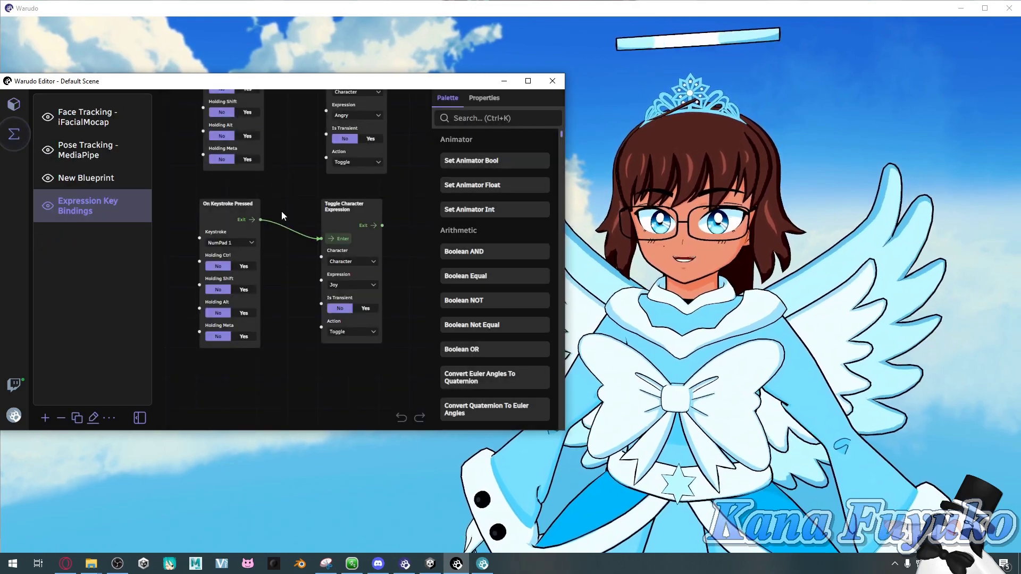
pyautogui.click(340, 234)
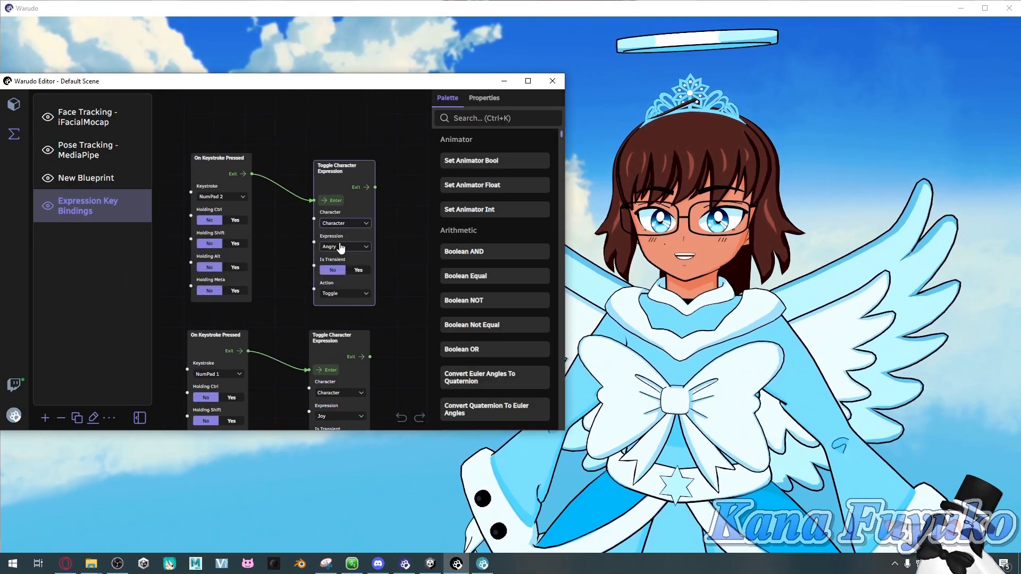
pyautogui.click(341, 247)
pyautogui.scroll(-5, 246, 340)
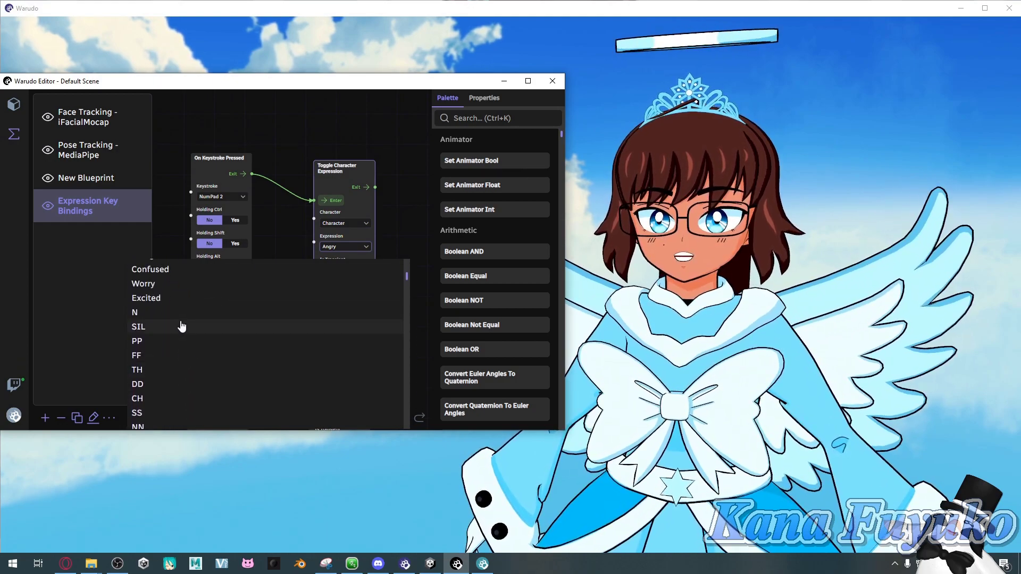
pyautogui.click(165, 300)
pyautogui.press('KP_2')
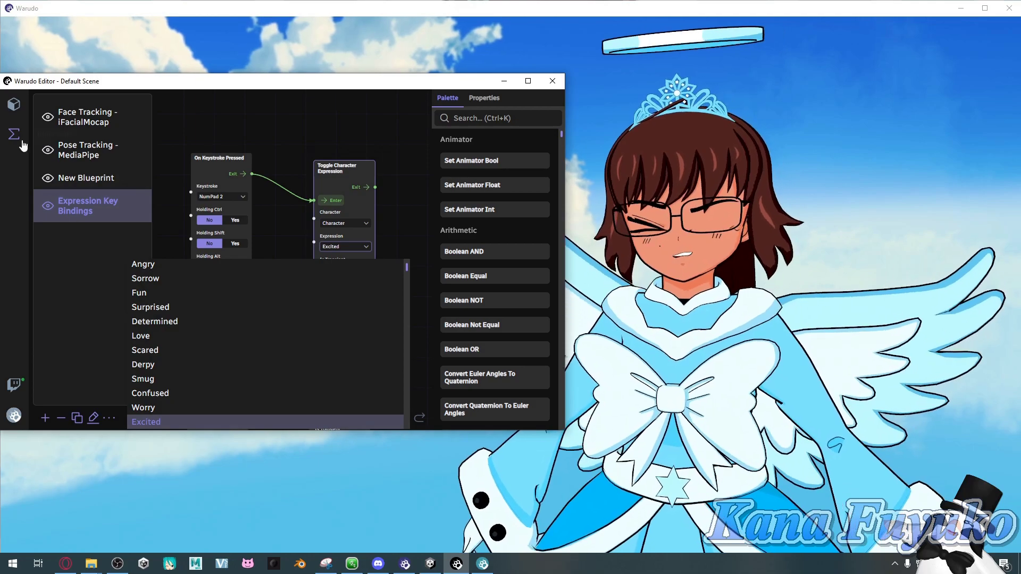
pyautogui.click(14, 104)
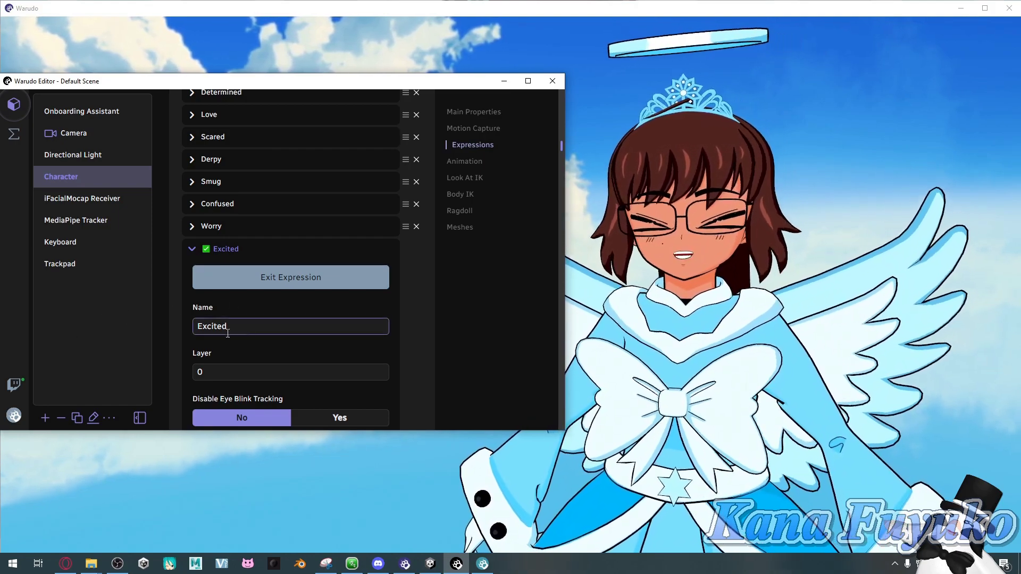
# - Make Excited disable eye-blink and brow tracking while keeping mouth tracking on
pyautogui.scroll(-3, 287, 298)
pyautogui.scroll(-2, 232, 202)
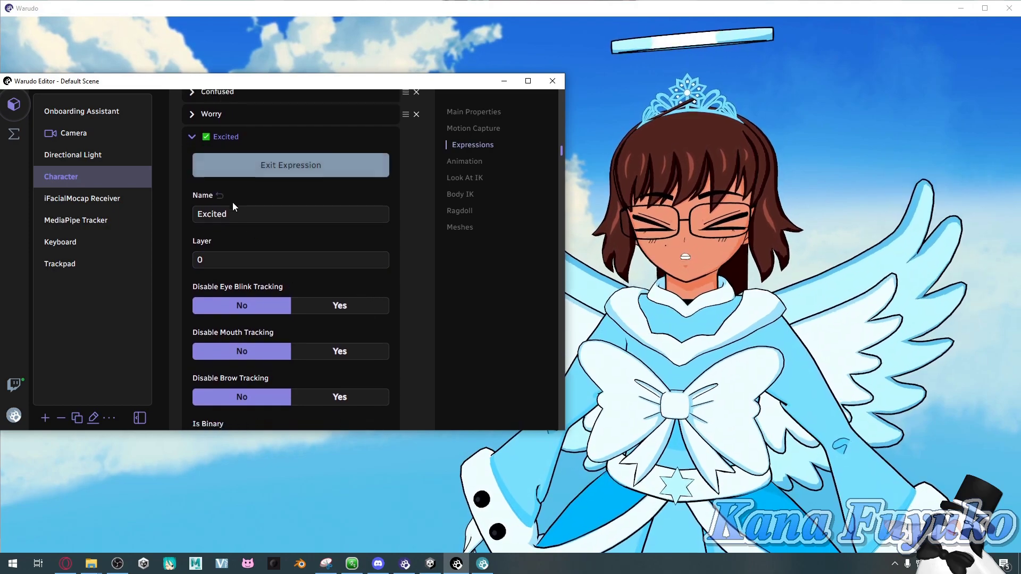
pyautogui.scroll(1, 250, 181)
pyautogui.scroll(2, 194, 189)
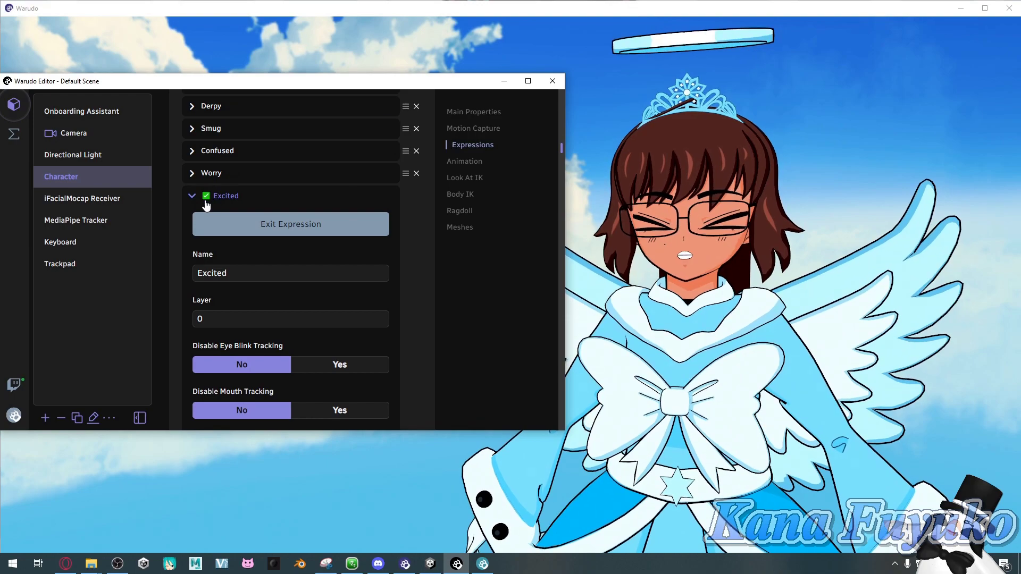
pyautogui.scroll(-4, 290, 297)
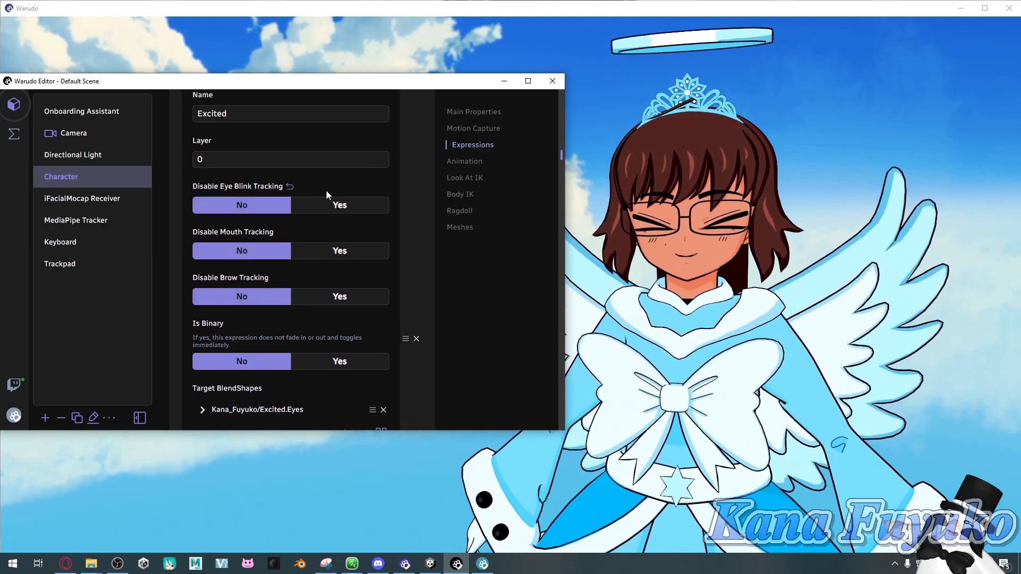
pyautogui.click(337, 204)
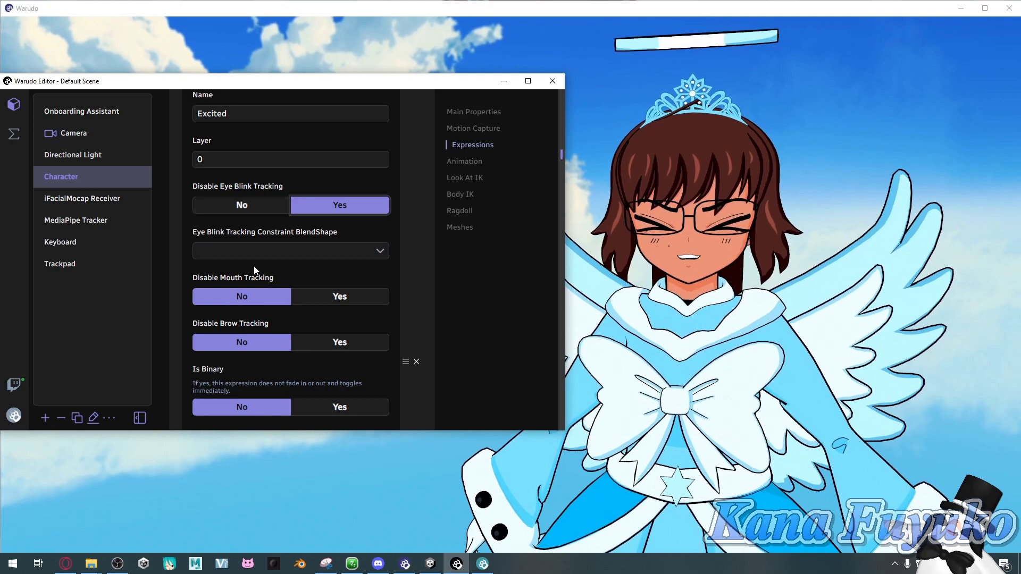
pyautogui.moveTo(232, 281)
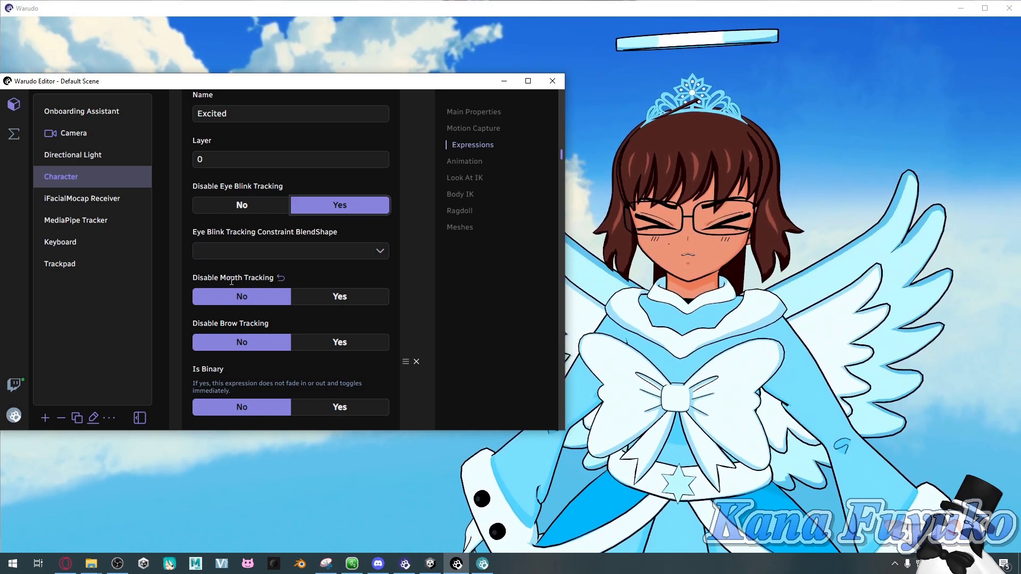
pyautogui.click(319, 348)
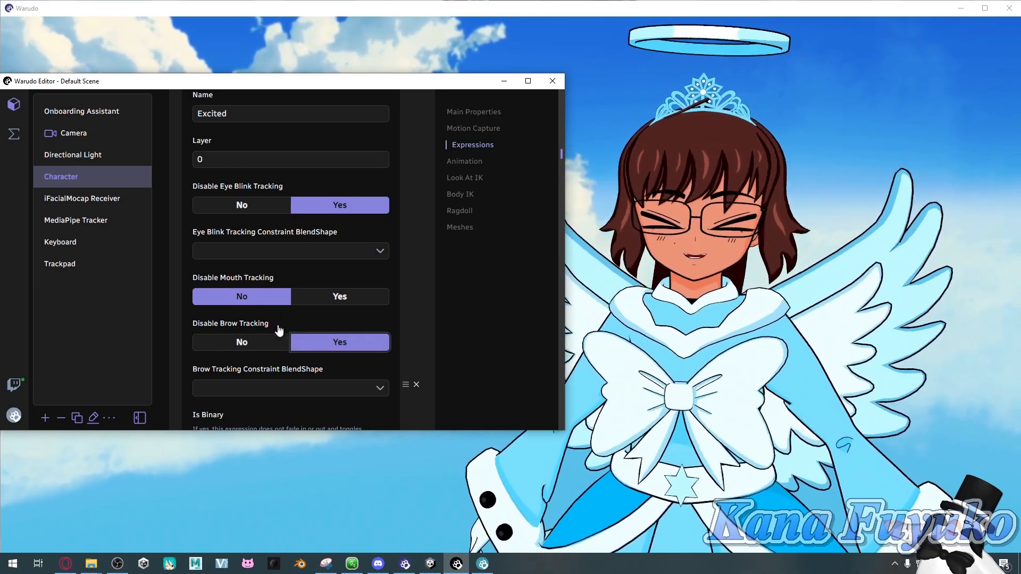
pyautogui.click(284, 303)
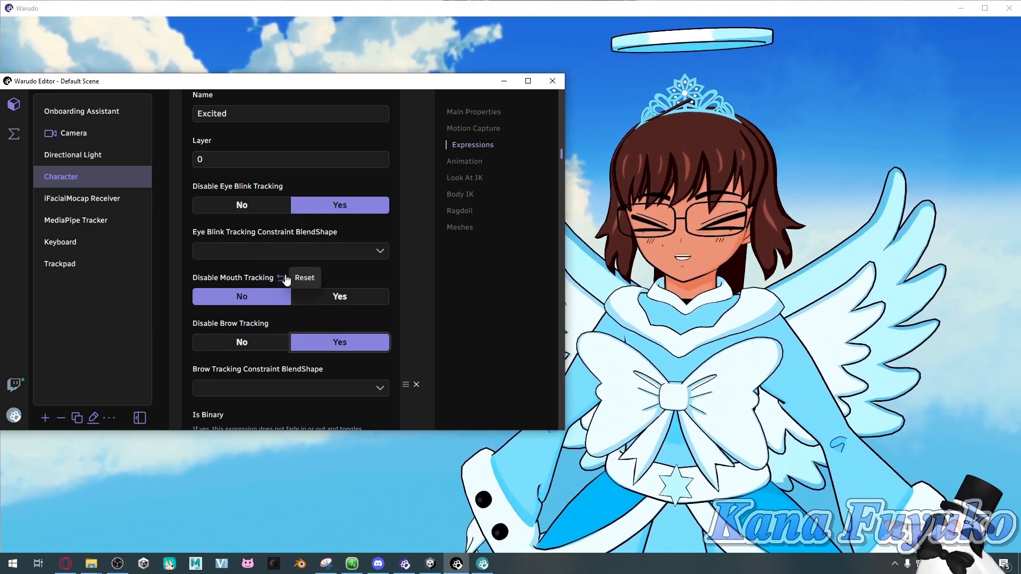
pyautogui.scroll(-10, 282, 293)
pyautogui.scroll(12, 257, 247)
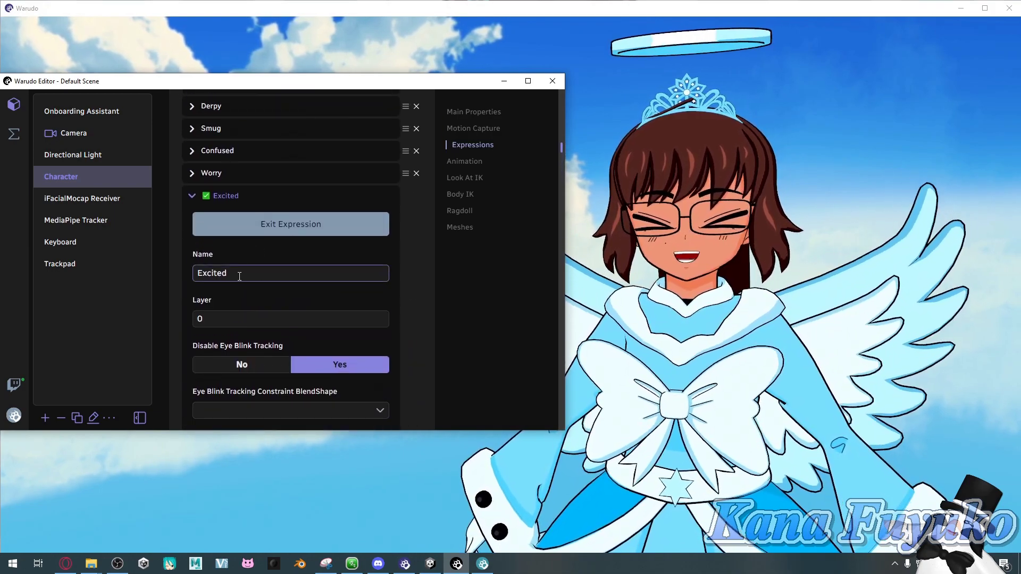
# - Change the NumPad 2 Toggle node's expression in Expression Key Bindings to Derpy
pyautogui.click(14, 134)
pyautogui.click(104, 204)
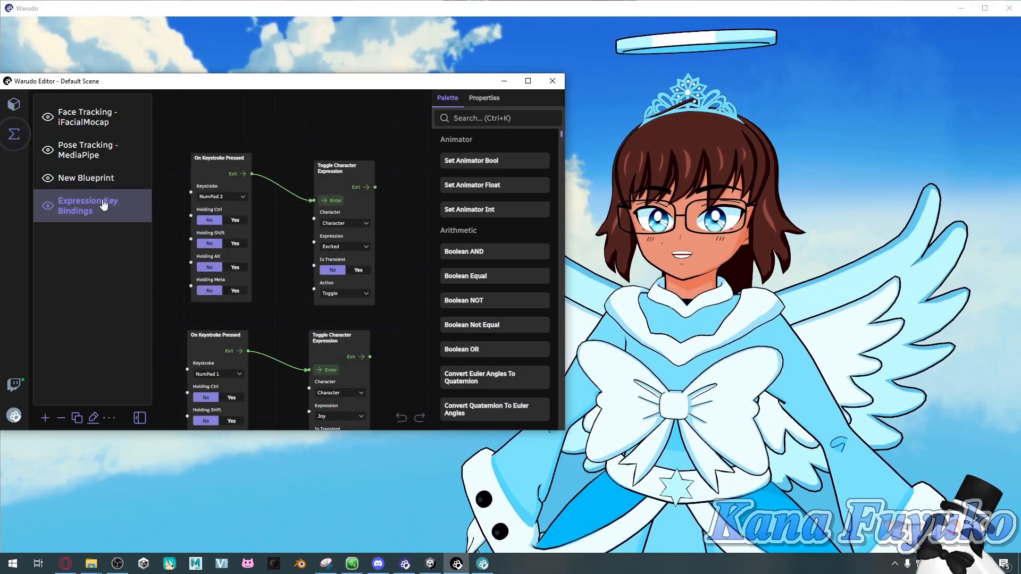
pyautogui.click(344, 247)
pyautogui.click(205, 363)
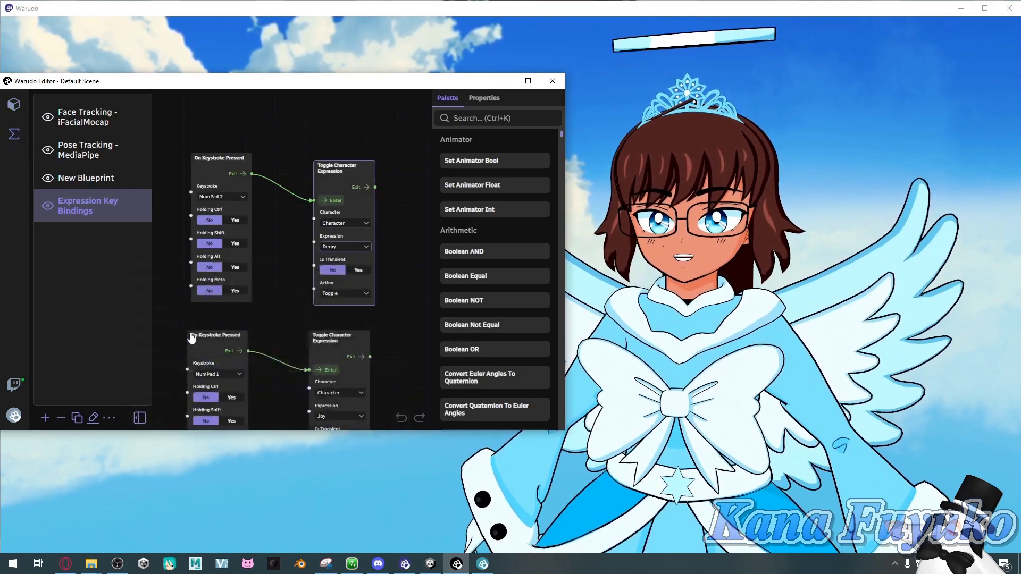
pyautogui.click(16, 105)
# - Expand Derpy, set its Layer from 9 to 0, and enter the expression to preview it
pyautogui.scroll(5, 244, 251)
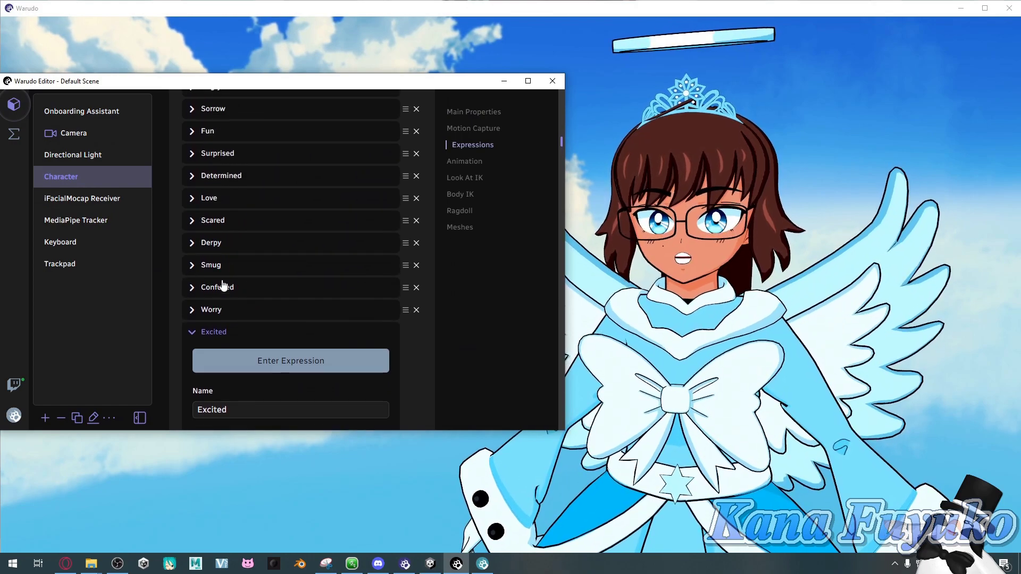
pyautogui.click(221, 245)
pyautogui.doubleClick(207, 365)
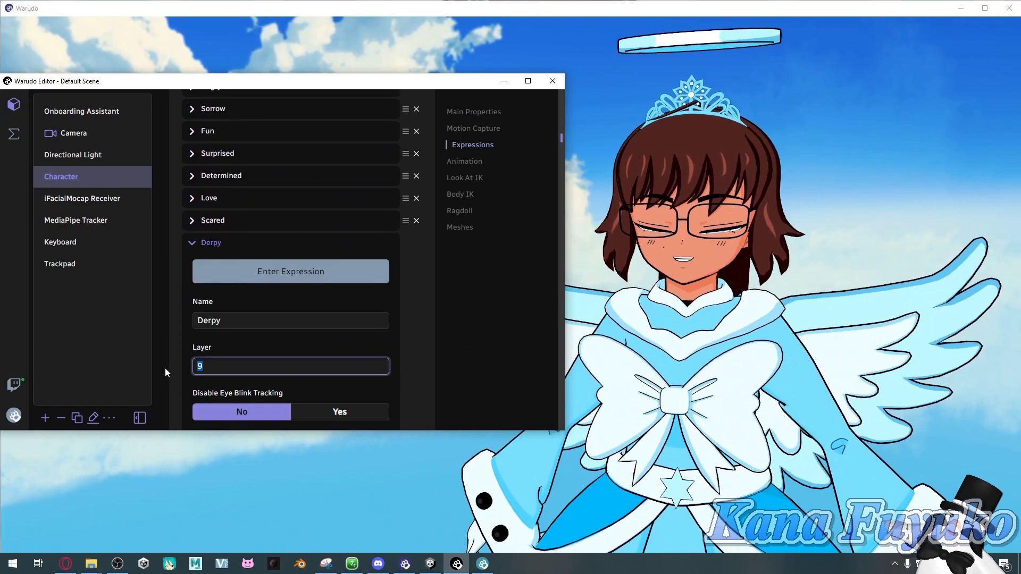
pyautogui.write('0')
pyautogui.click(471, 299)
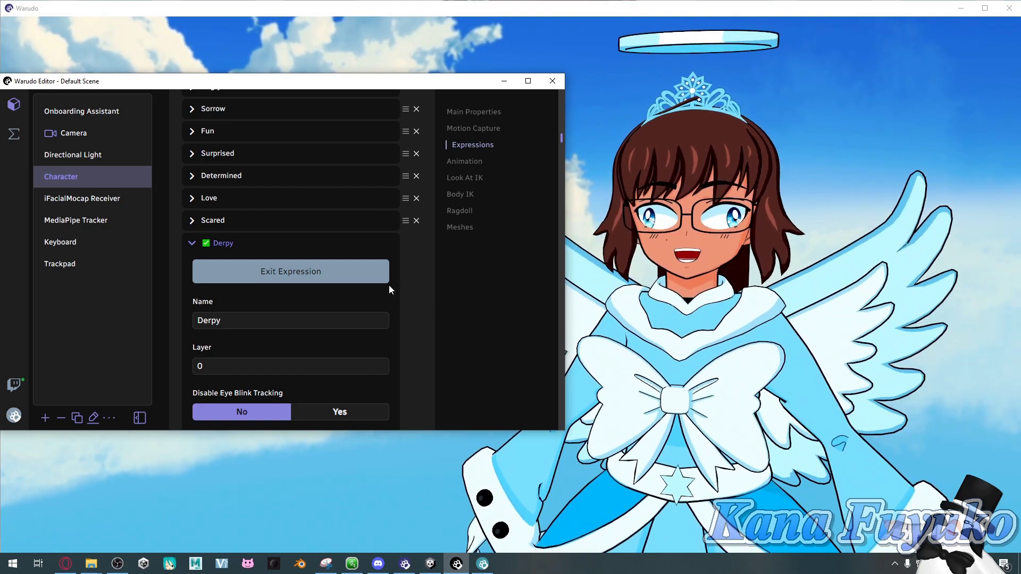
pyautogui.click(25, 133)
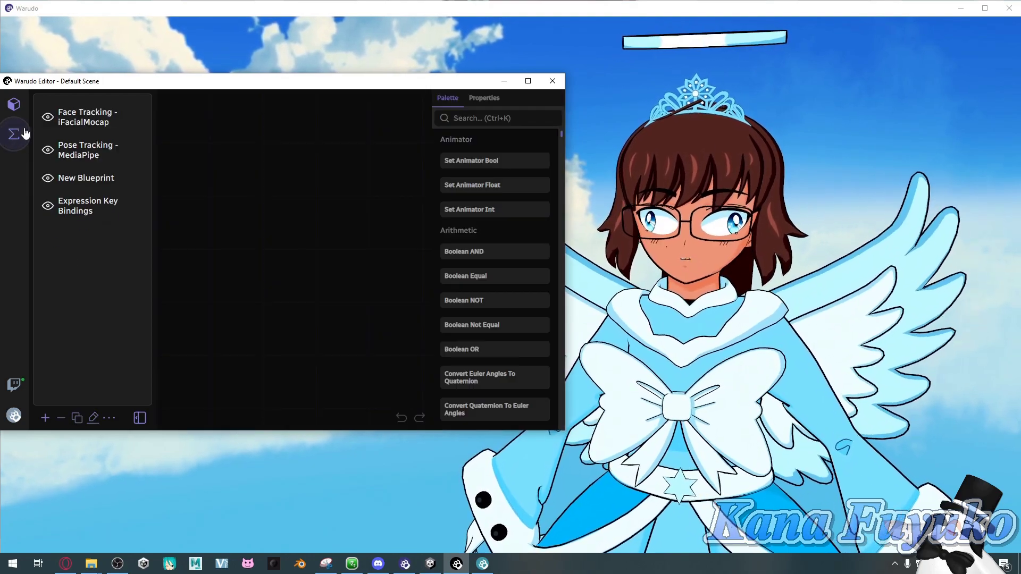
pyautogui.click(85, 205)
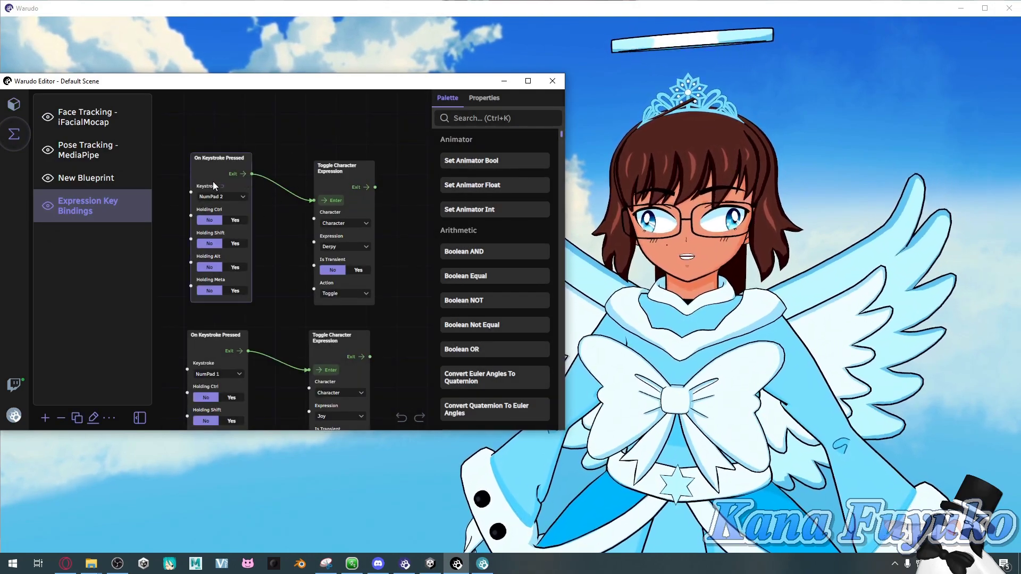
pyautogui.moveTo(354, 168); pyautogui.dragTo(368, 198)
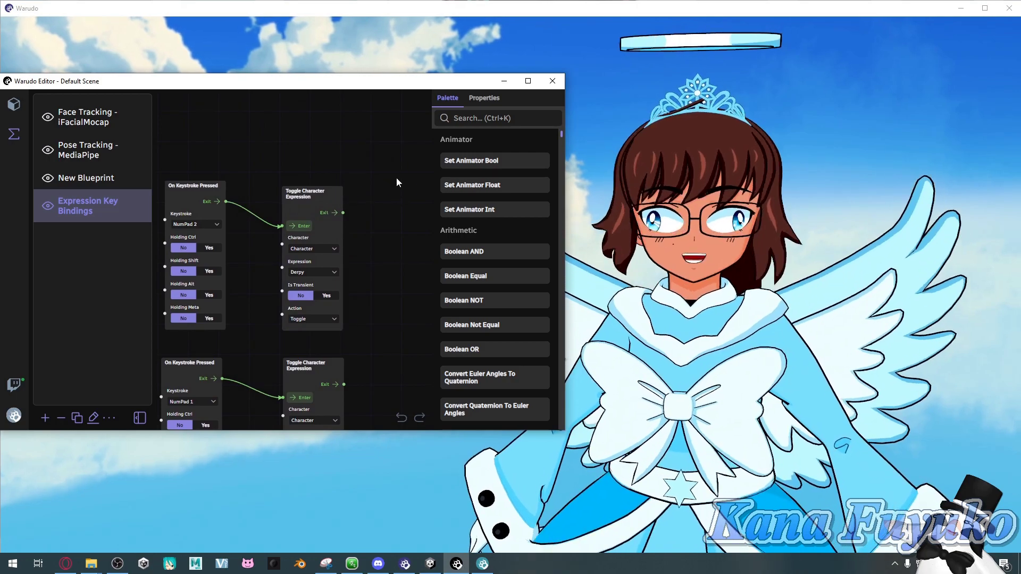
pyautogui.moveTo(360, 161); pyautogui.dragTo(393, 139)
pyautogui.scroll(2, 367, 146)
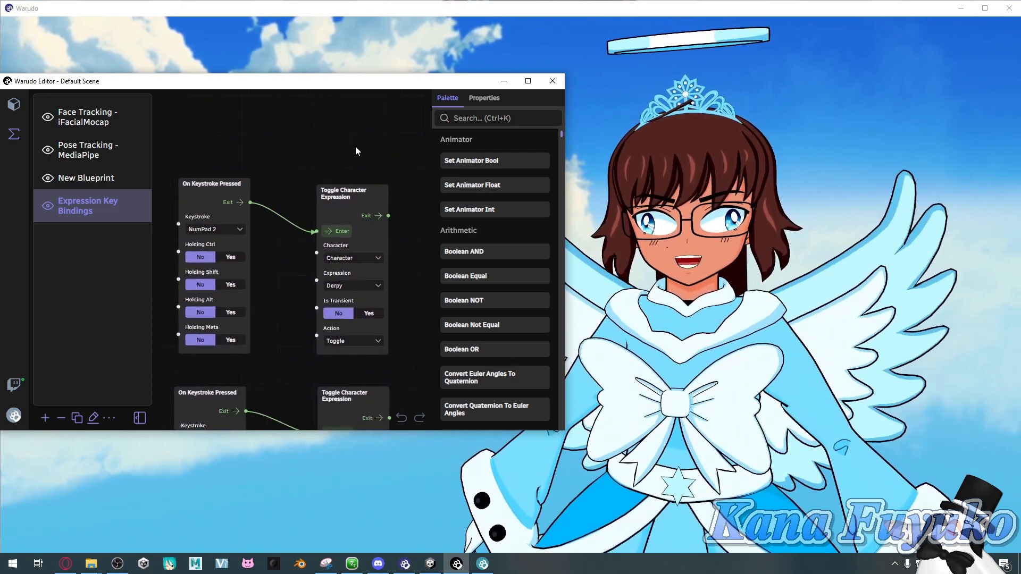
pyautogui.moveTo(310, 154); pyautogui.dragTo(313, 141)
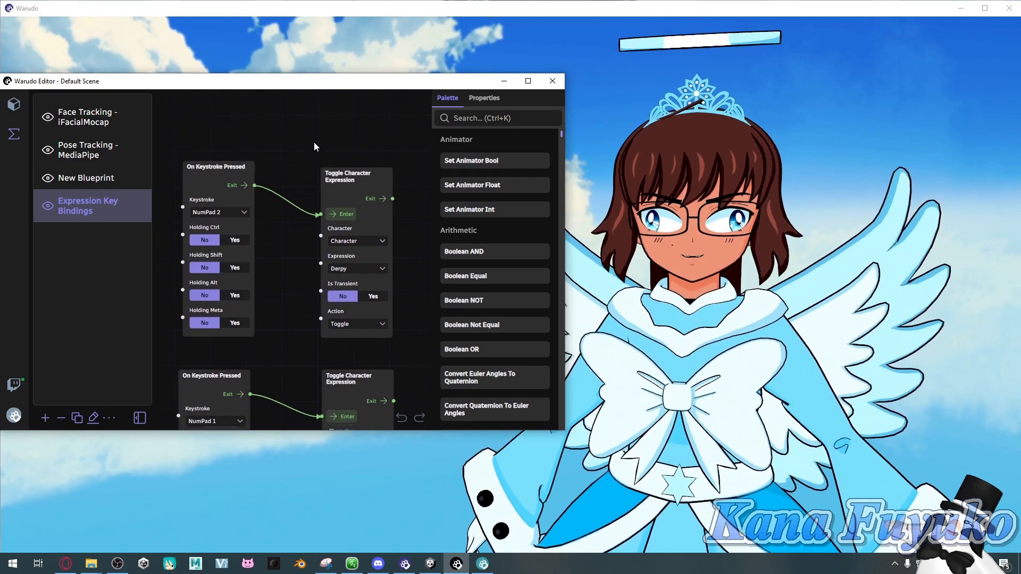
pyautogui.moveTo(290, 177); pyautogui.dragTo(296, 163)
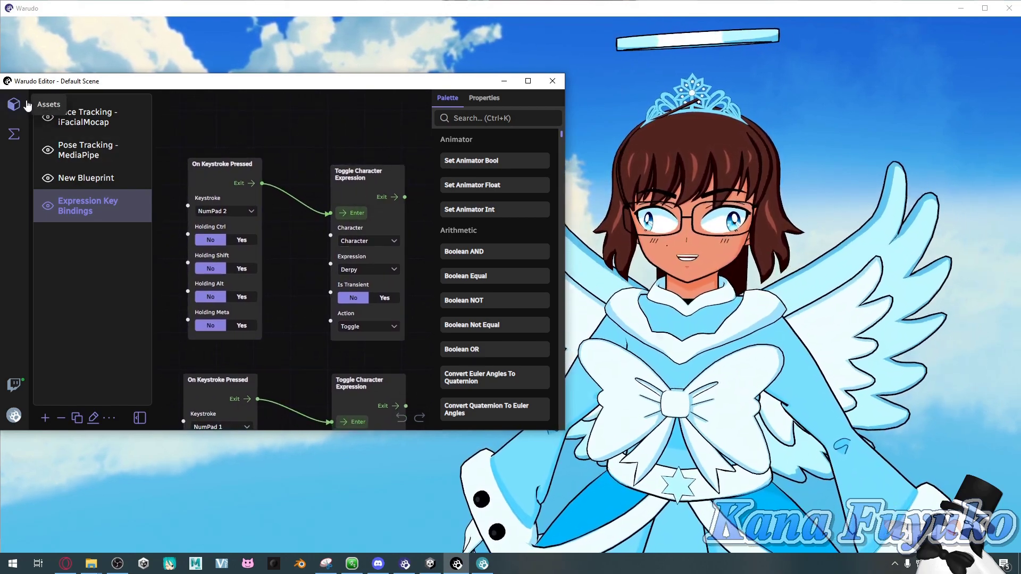
pyautogui.moveTo(33, 92); pyautogui.dragTo(42, 99)
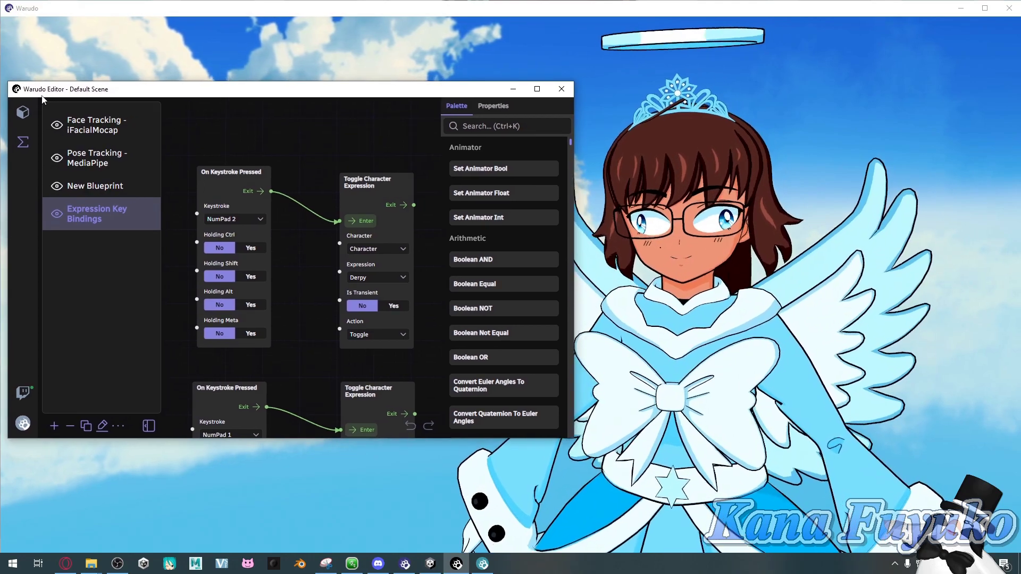
# - Review Derpy's settings, toggling eye-blink tracking off and back on, and scroll through its tracking options
pyautogui.click(28, 119)
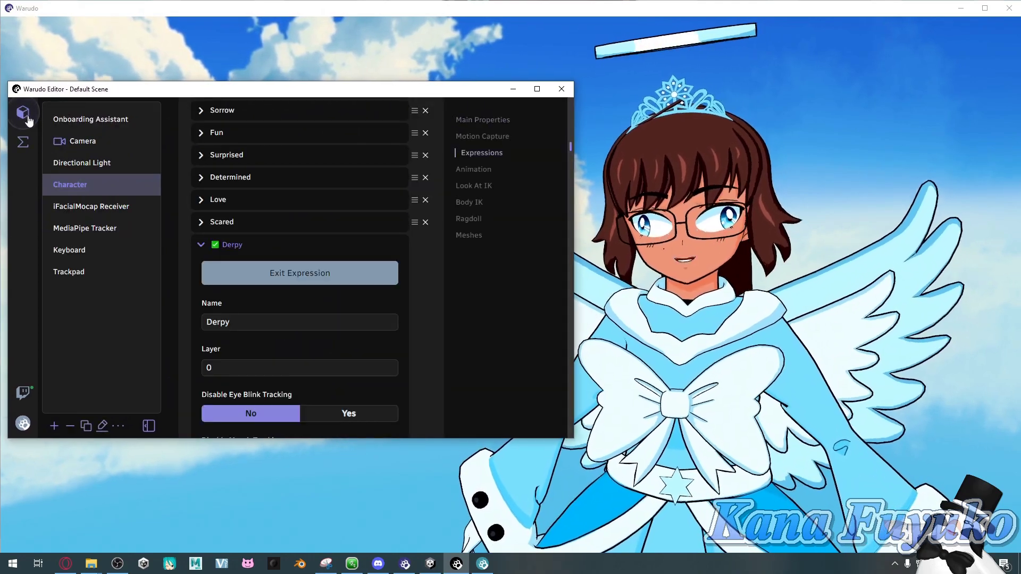
pyautogui.scroll(-4, 206, 266)
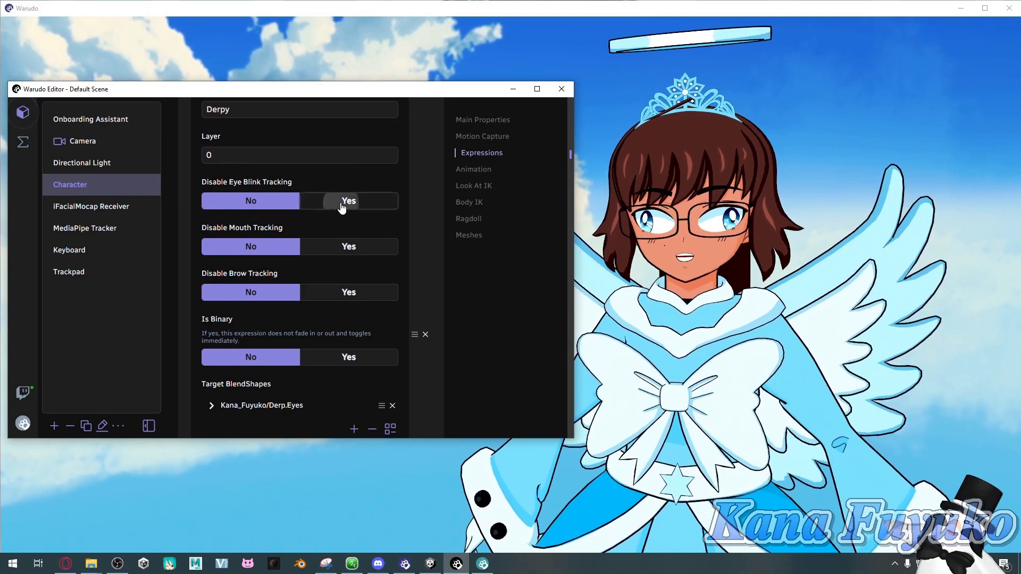
pyautogui.click(342, 205)
pyautogui.click(275, 212)
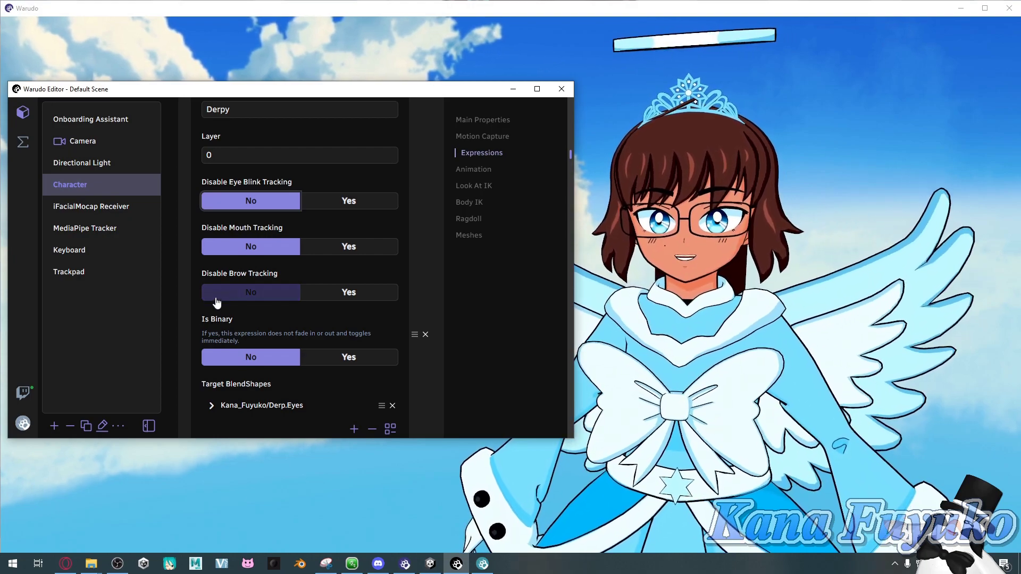
pyautogui.scroll(-1, 224, 301)
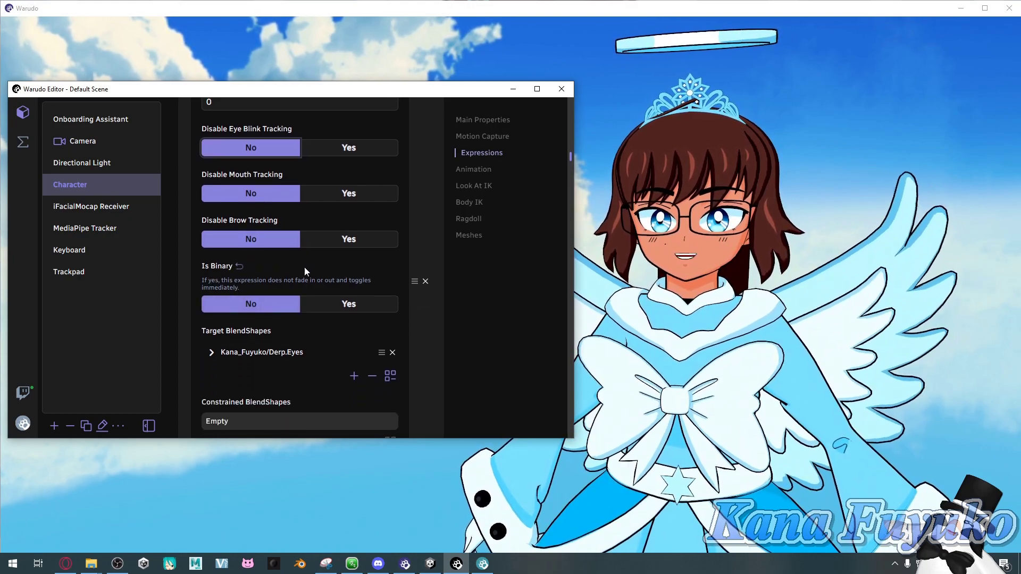
pyautogui.scroll(-3, 251, 330)
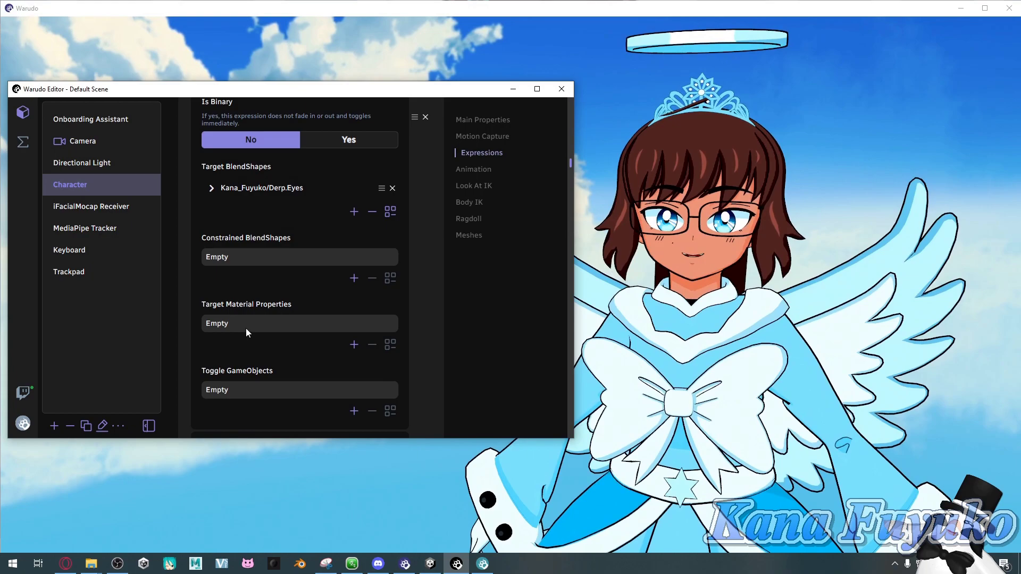
pyautogui.scroll(-2, 250, 313)
pyautogui.scroll(2, 259, 254)
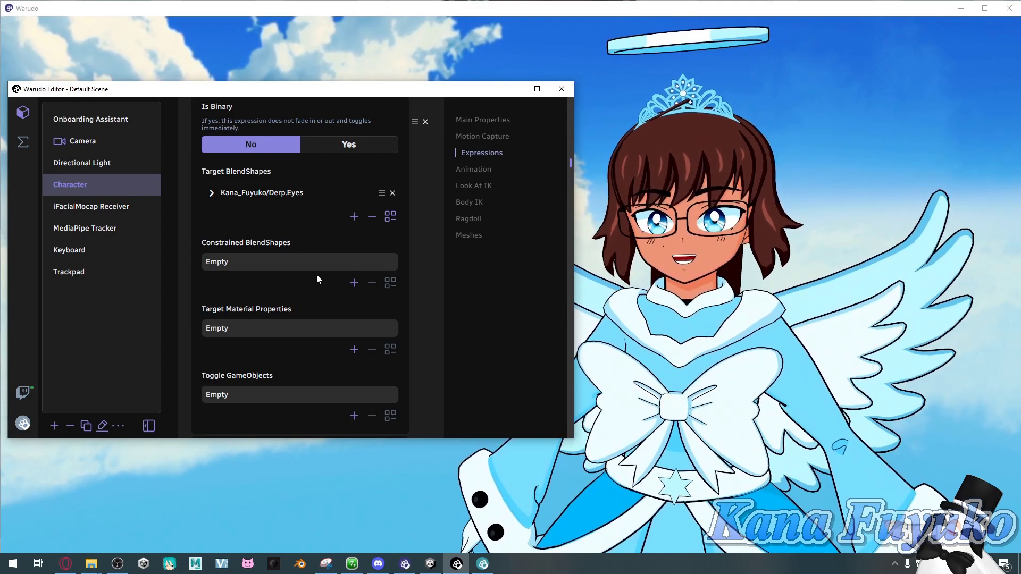
pyautogui.scroll(-2, 317, 275)
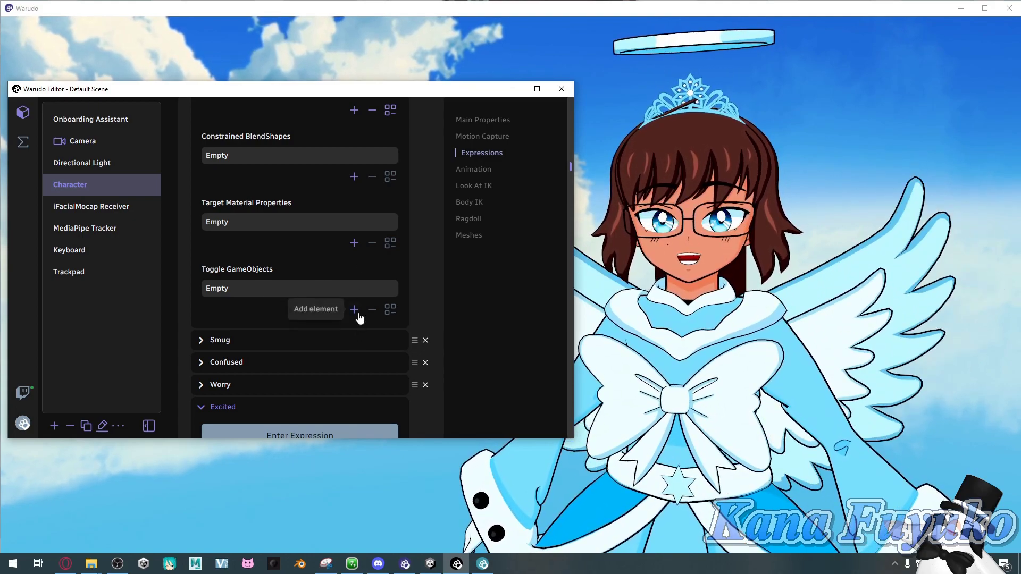
pyautogui.scroll(3, 343, 305)
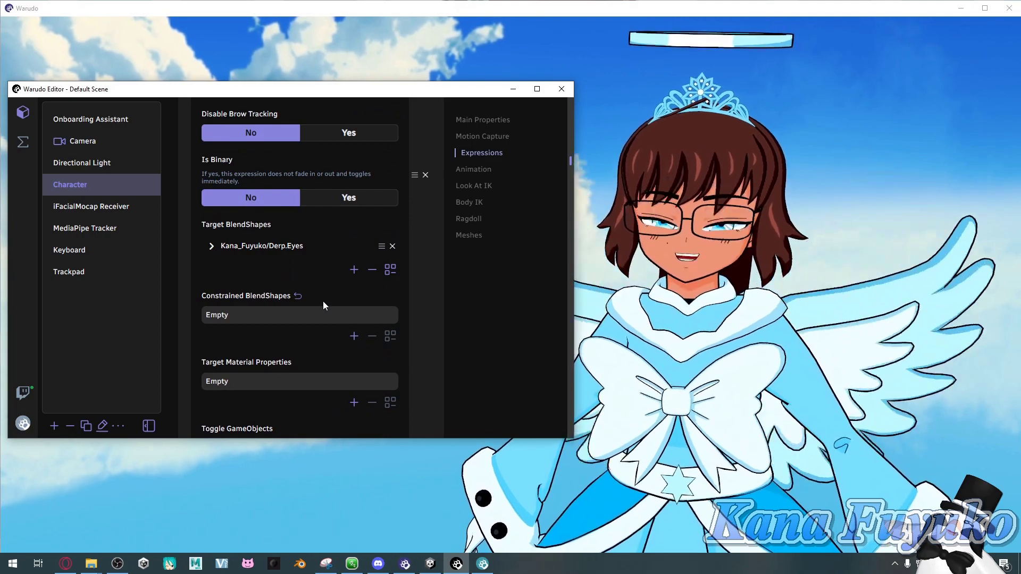
pyautogui.scroll(2, 321, 299)
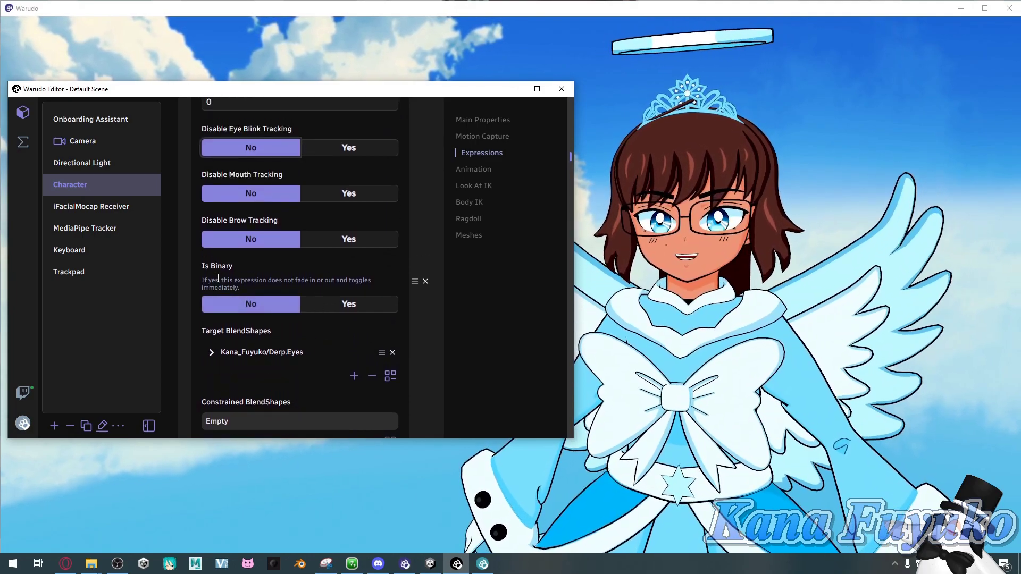
# - Set Derpy's Is Binary to Yes and collapse its settings
pyautogui.moveTo(255, 275); pyautogui.dragTo(318, 308)
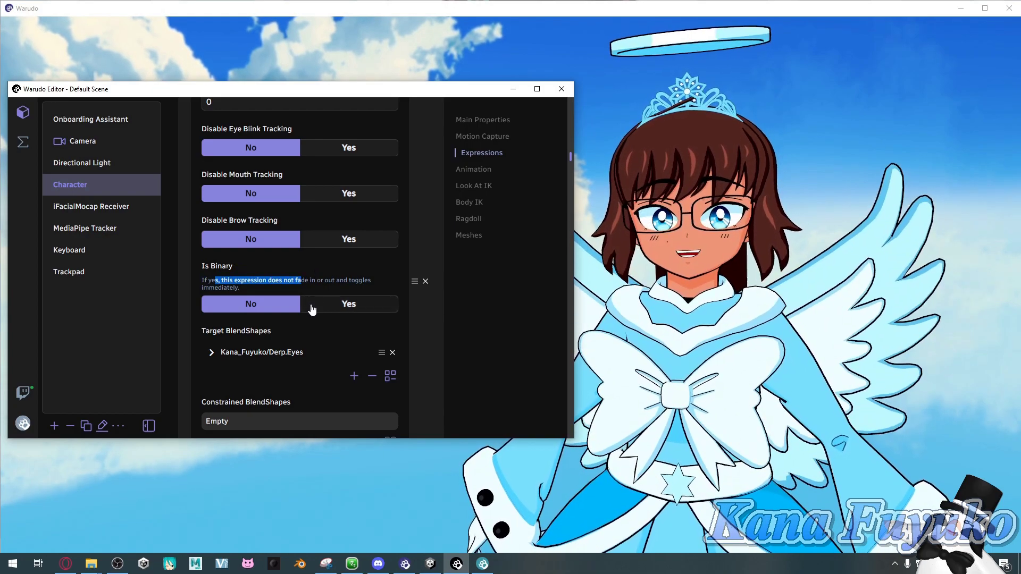
pyautogui.click(433, 321)
pyautogui.click(371, 309)
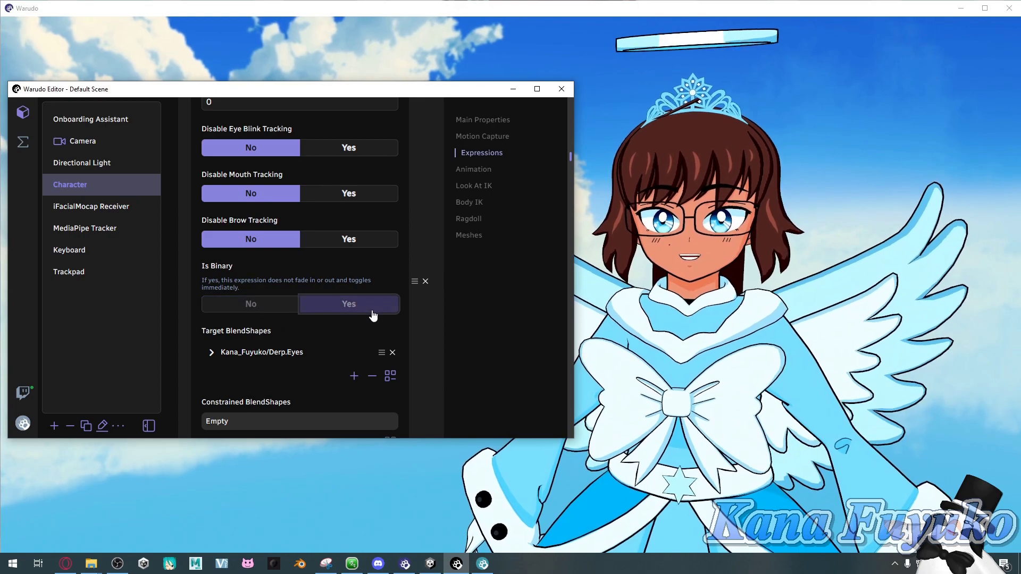
pyautogui.scroll(1, 292, 313)
pyautogui.scroll(1, 281, 333)
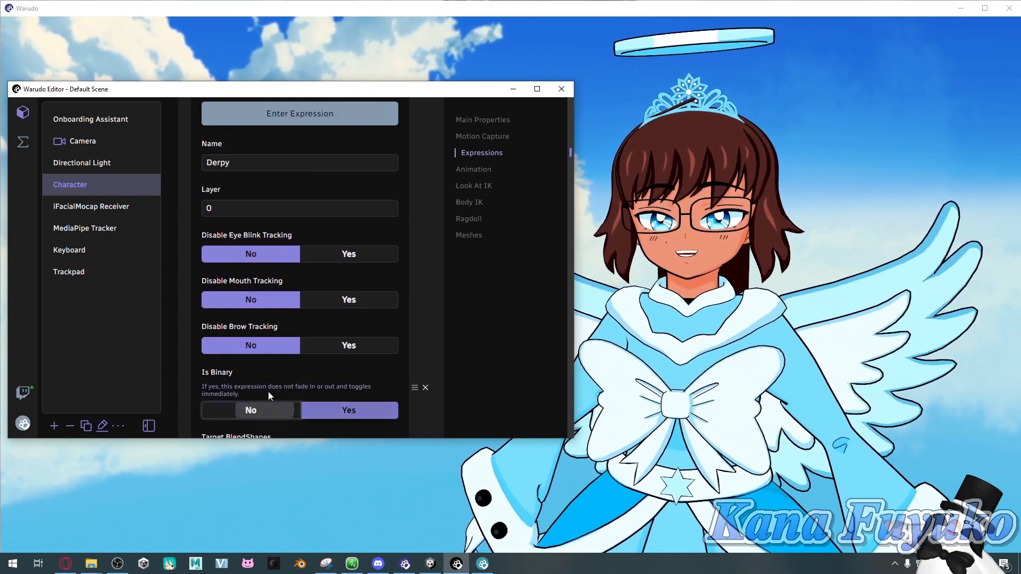
pyautogui.scroll(2, 245, 194)
pyautogui.click(231, 198)
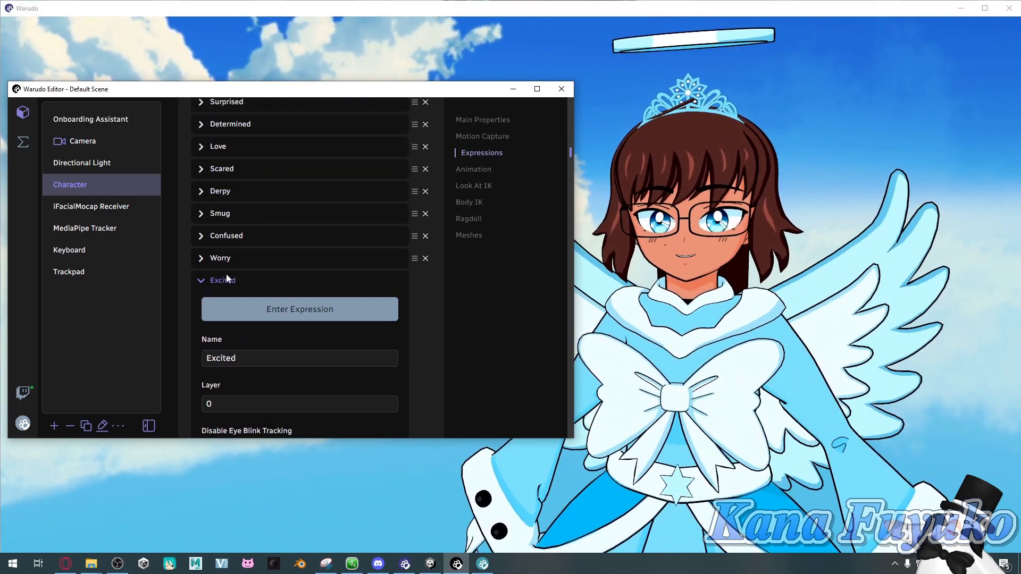
# - Set Excited's Is Binary to Yes as well
pyautogui.scroll(-3, 246, 319)
pyautogui.scroll(-5, 281, 340)
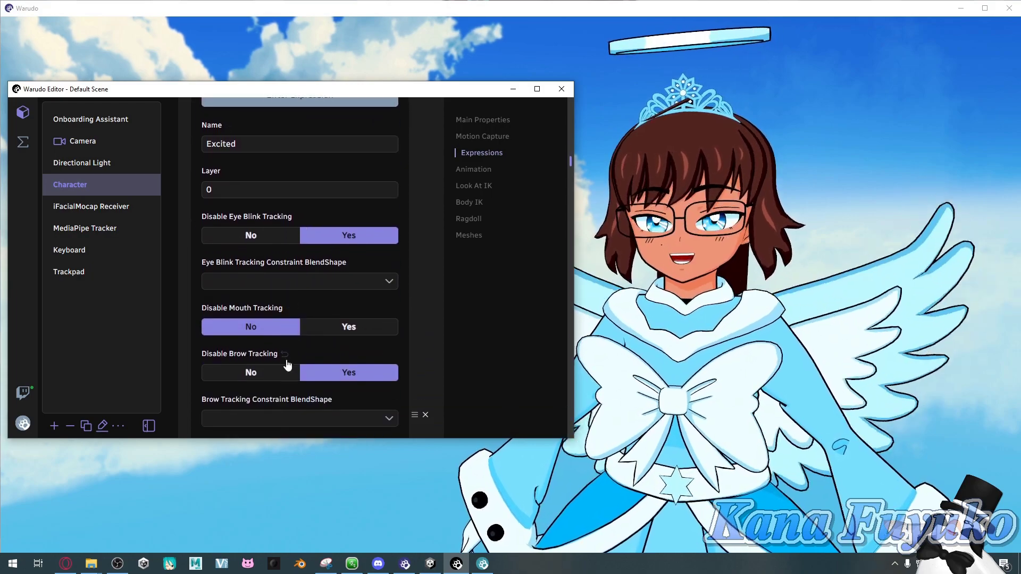
pyautogui.click(321, 269)
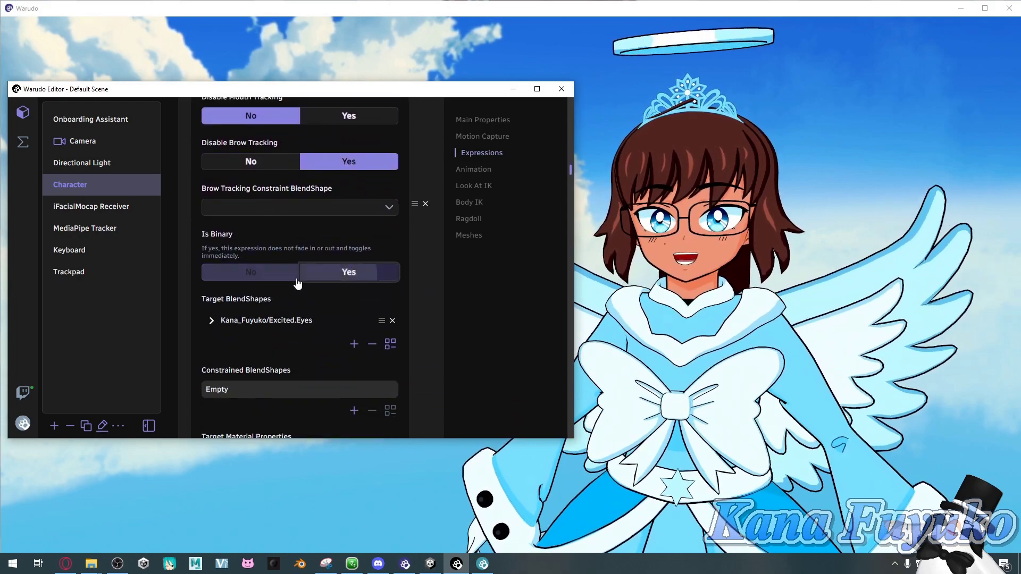
pyautogui.click(23, 142)
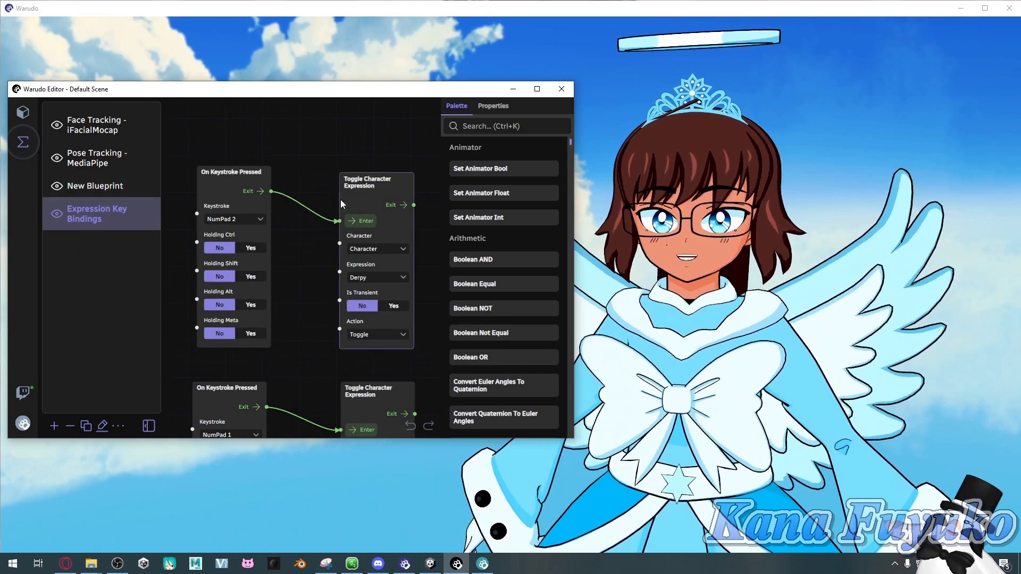
# - Switch the NumPad 2 Toggle node's expression from Derpy back to Excited
pyautogui.click(377, 277)
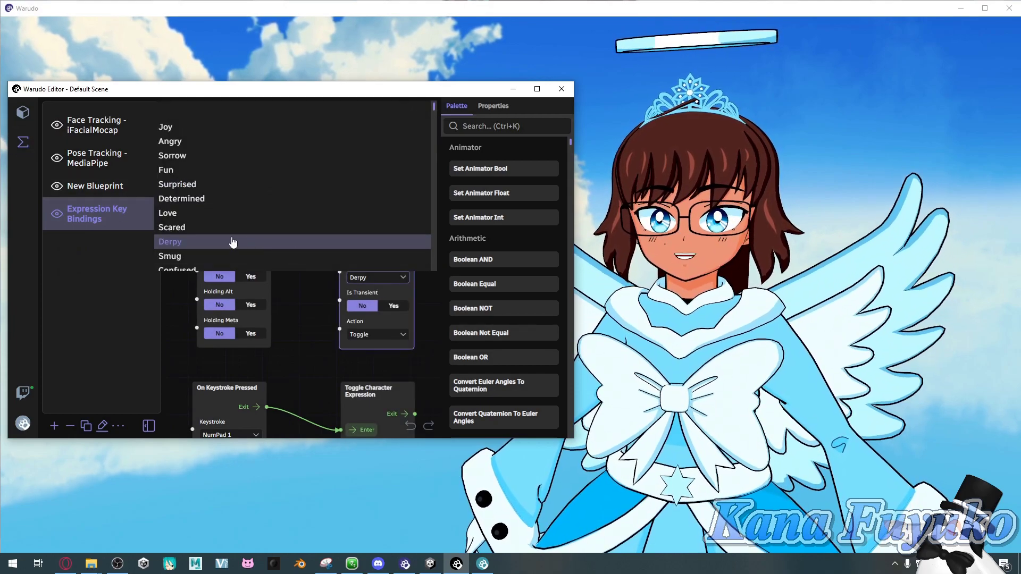
pyautogui.scroll(-3, 232, 242)
pyautogui.click(200, 197)
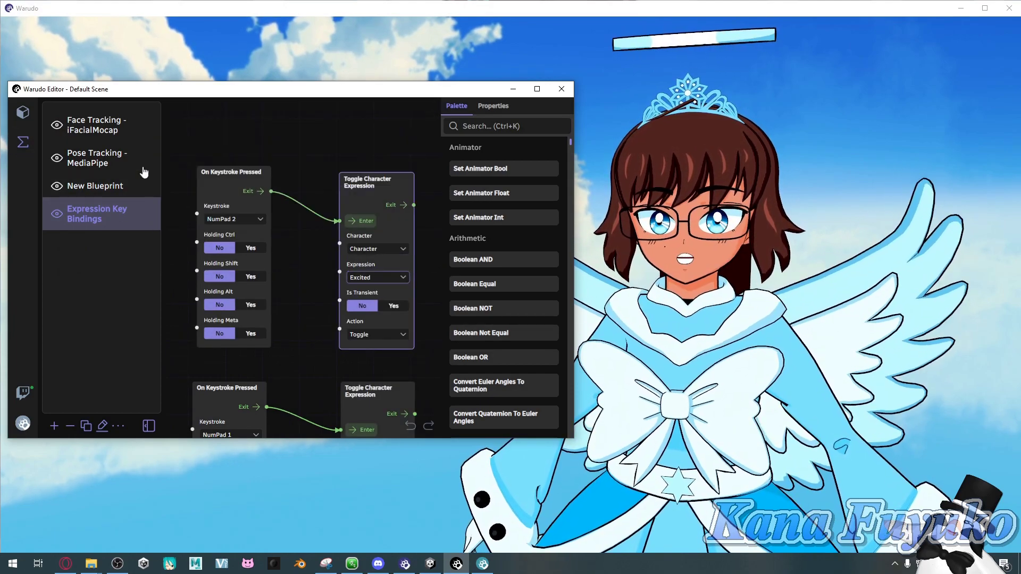
pyautogui.click(24, 114)
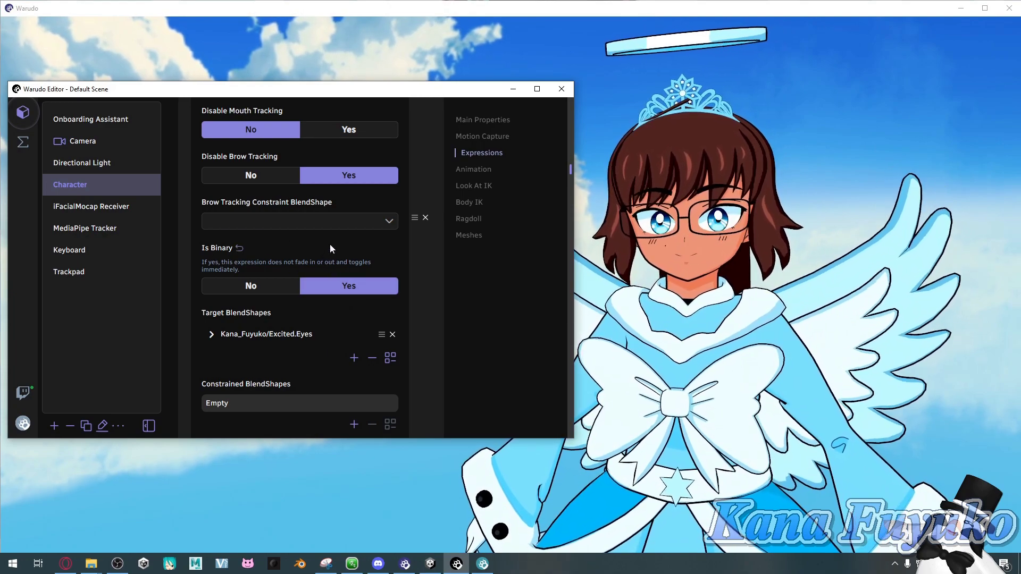
pyautogui.scroll(5, 355, 226)
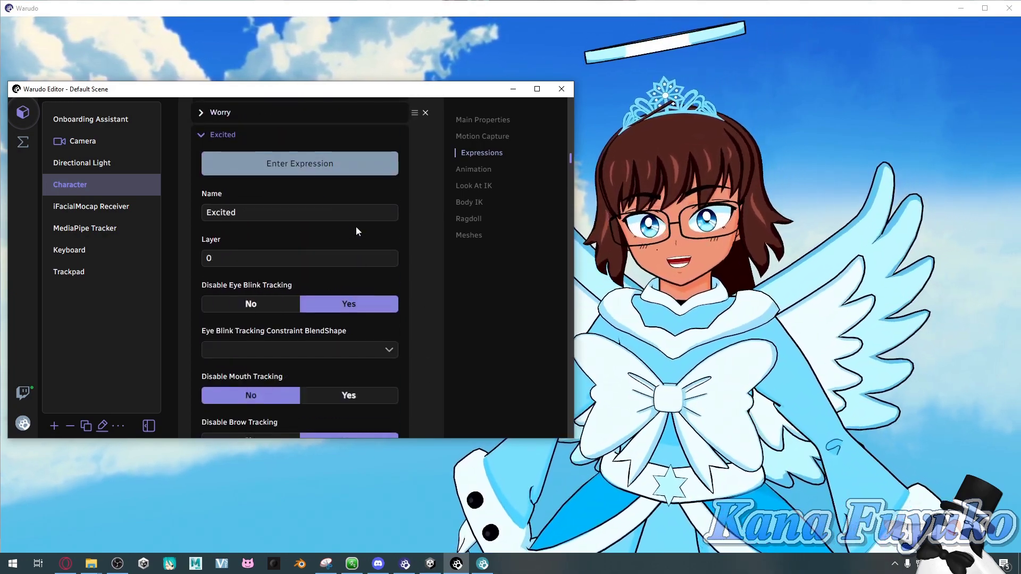
pyautogui.scroll(-4, 329, 250)
pyautogui.click(267, 282)
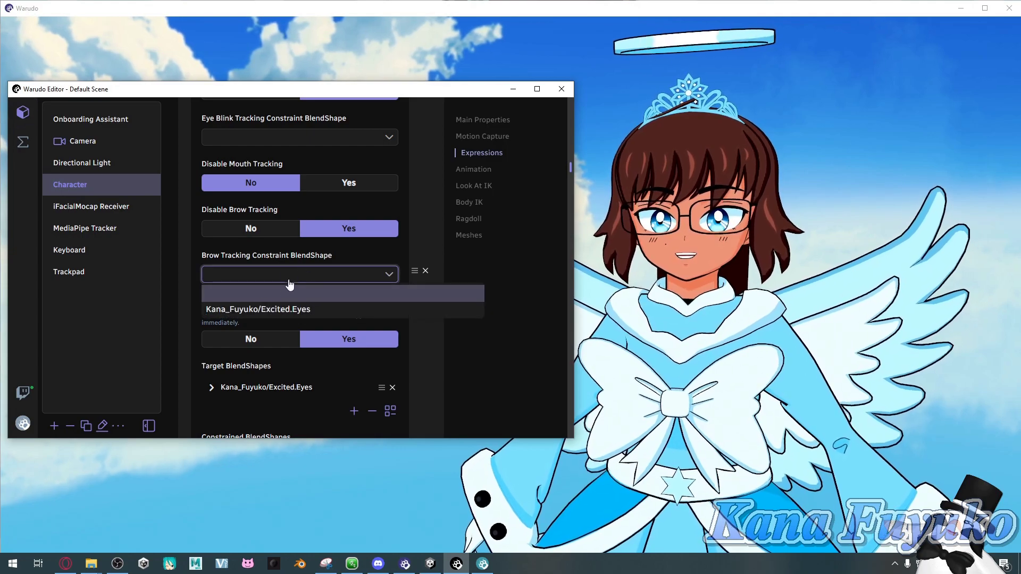
pyautogui.click(273, 299)
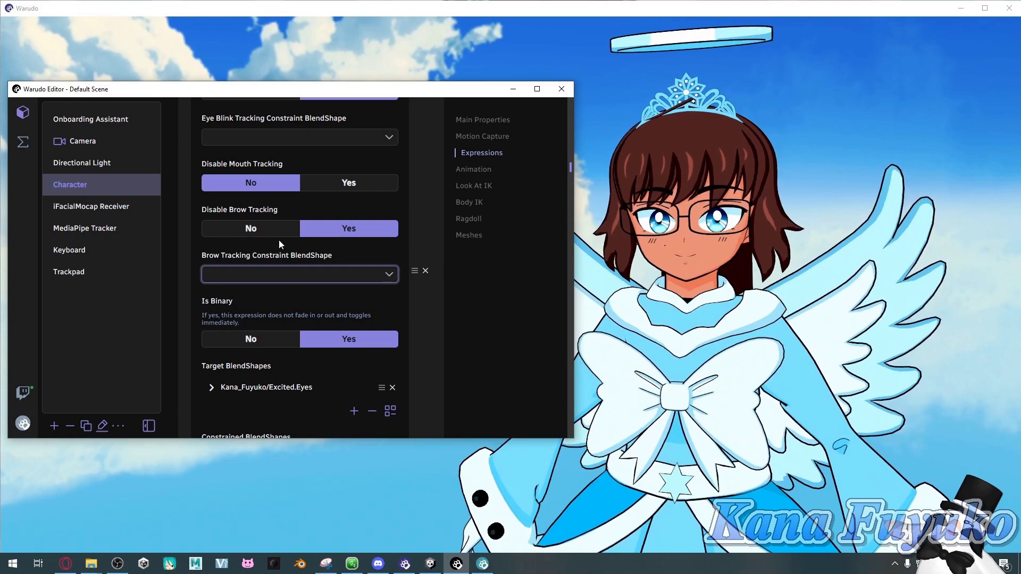
pyautogui.scroll(3, 280, 244)
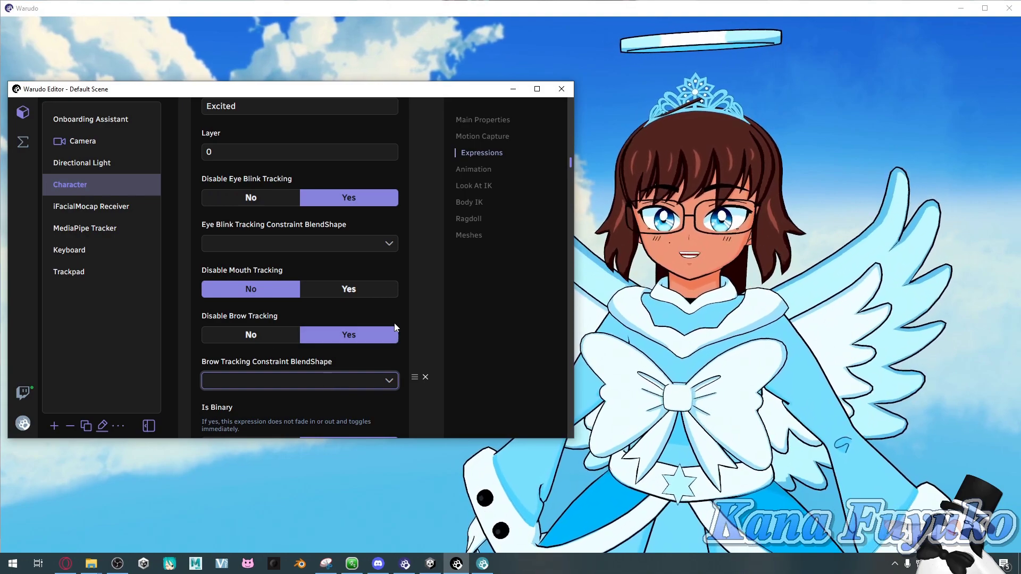
pyautogui.scroll(2, 388, 323)
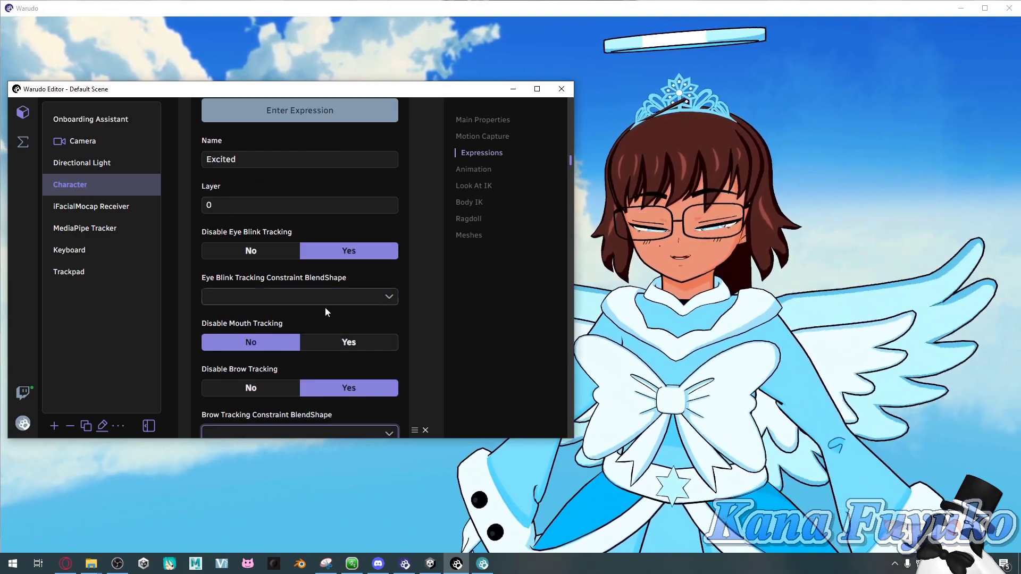
pyautogui.scroll(2, 325, 292)
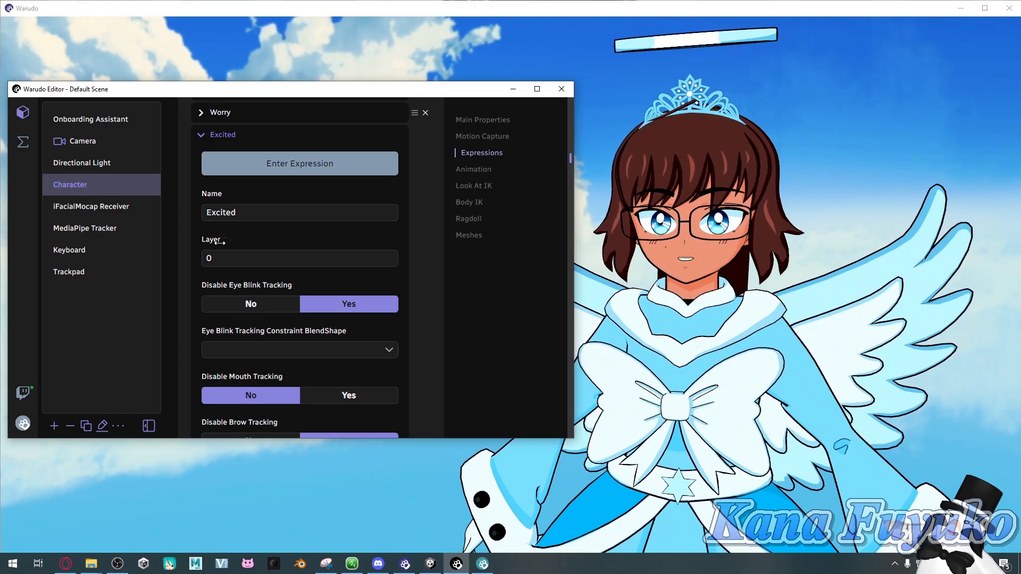
pyautogui.scroll(-3, 219, 242)
pyautogui.scroll(3, 236, 217)
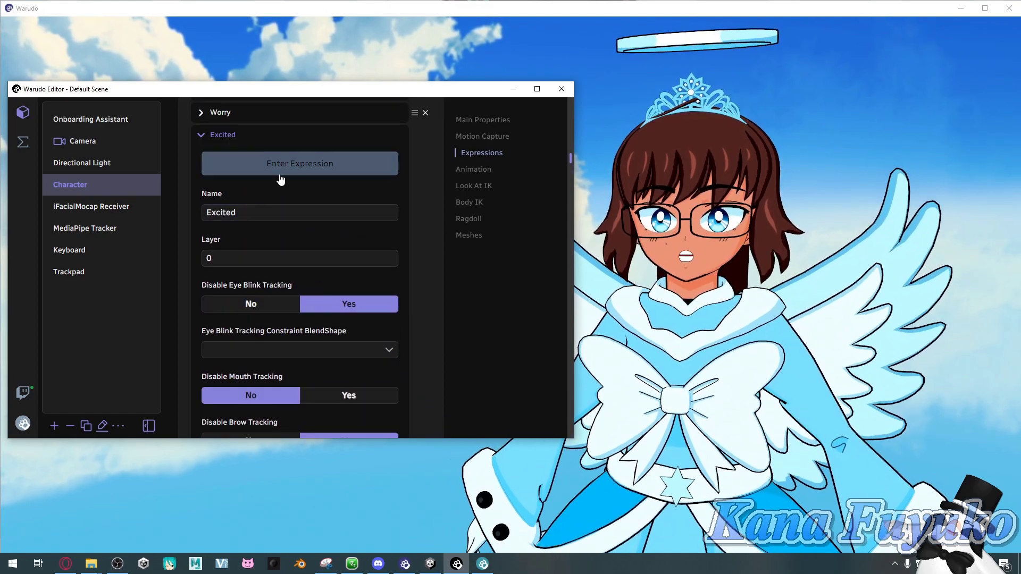
# - Preview Excited, then Worry with its sweat drop, and turn Worry off again
pyautogui.scroll(4, 287, 255)
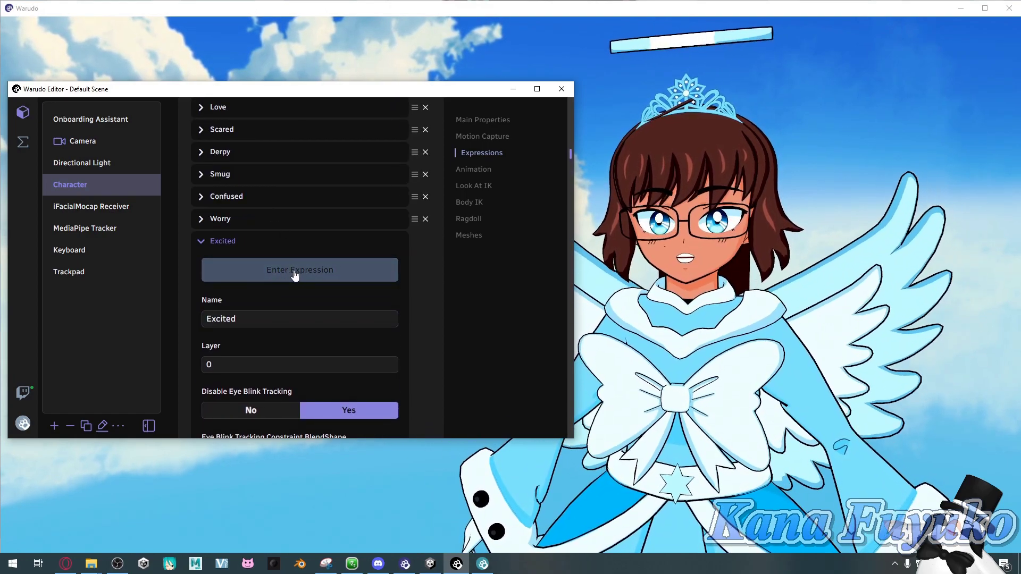
pyautogui.click(296, 275)
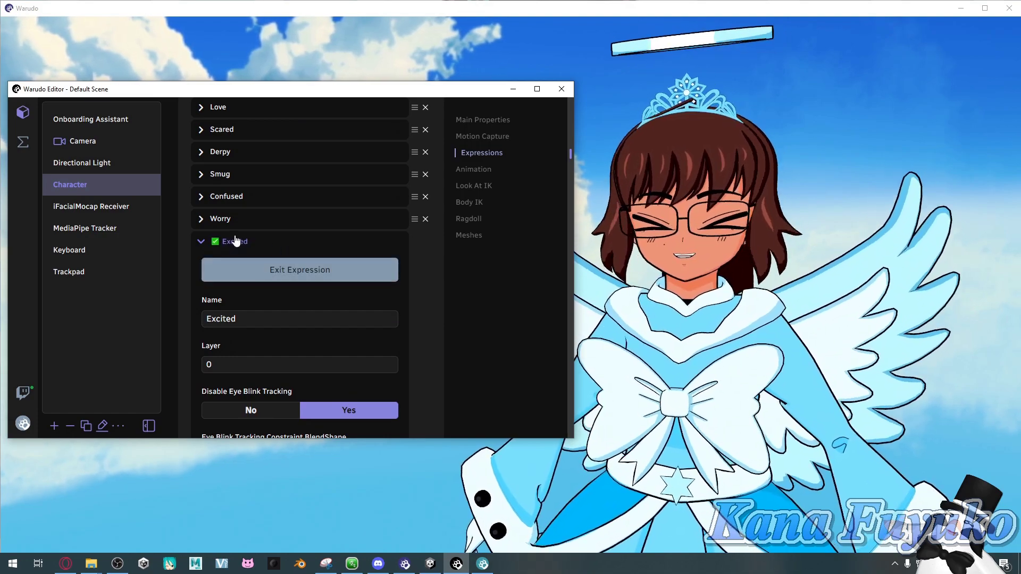
pyautogui.click(235, 242)
pyautogui.click(234, 219)
pyautogui.click(265, 245)
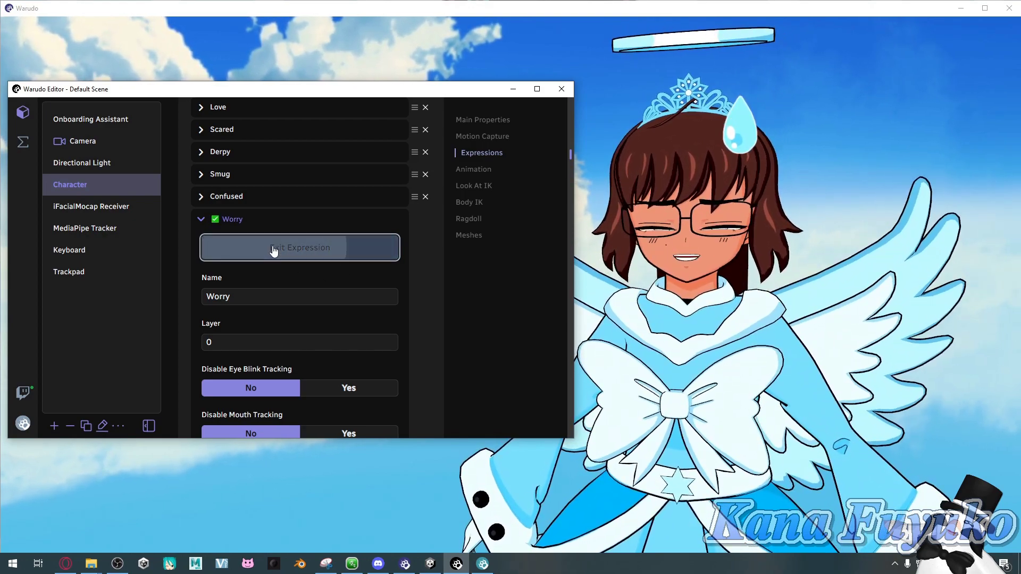
pyautogui.click(272, 247)
pyautogui.click(274, 250)
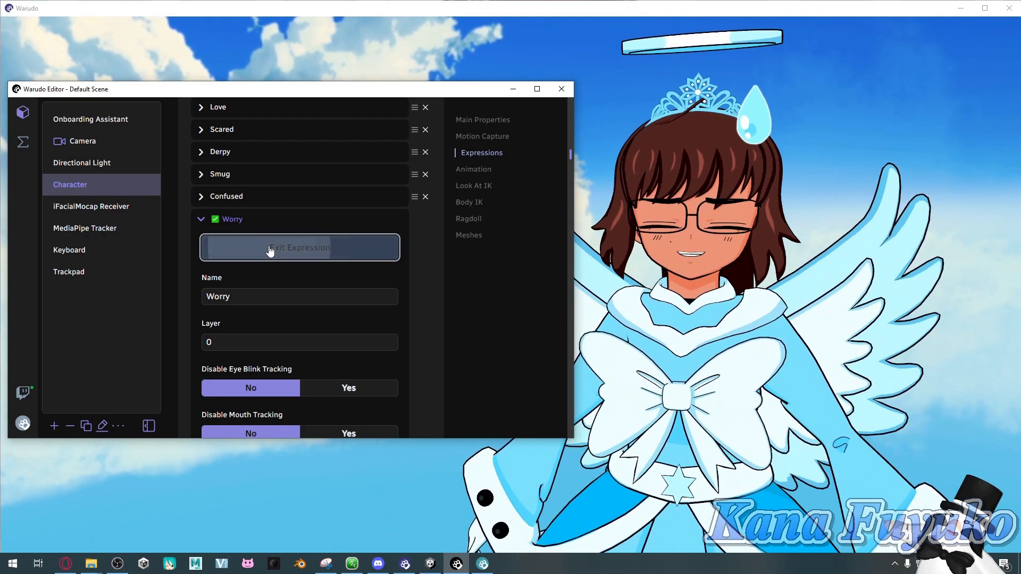
pyautogui.click(234, 223)
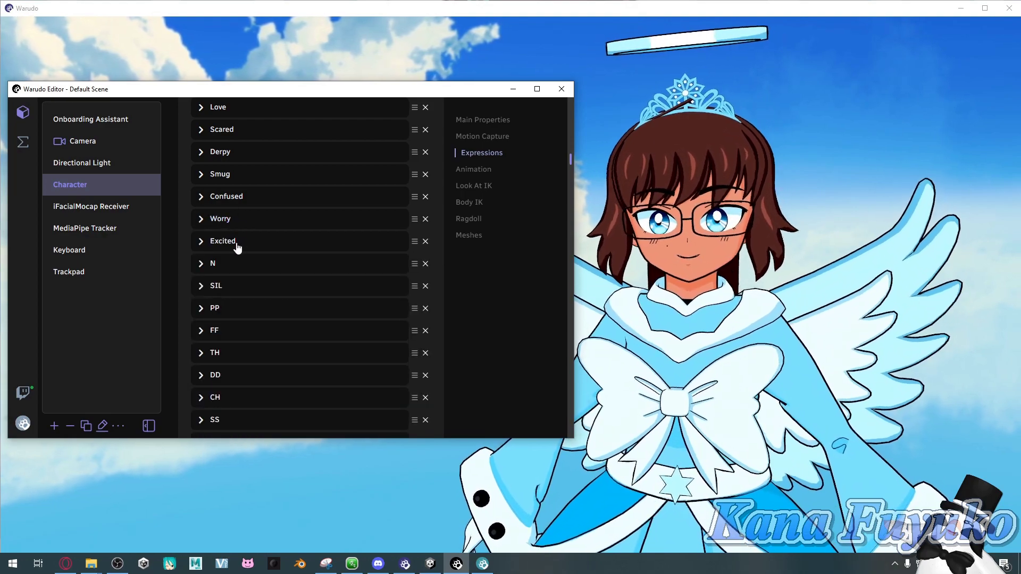
pyautogui.scroll(-10, 239, 244)
pyautogui.scroll(15, 263, 238)
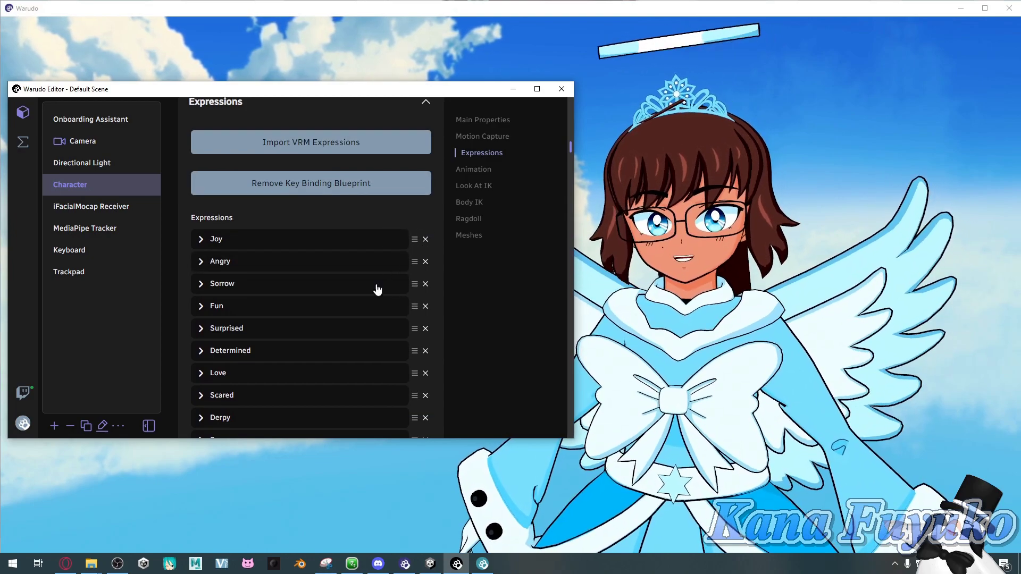
pyautogui.scroll(3, 380, 282)
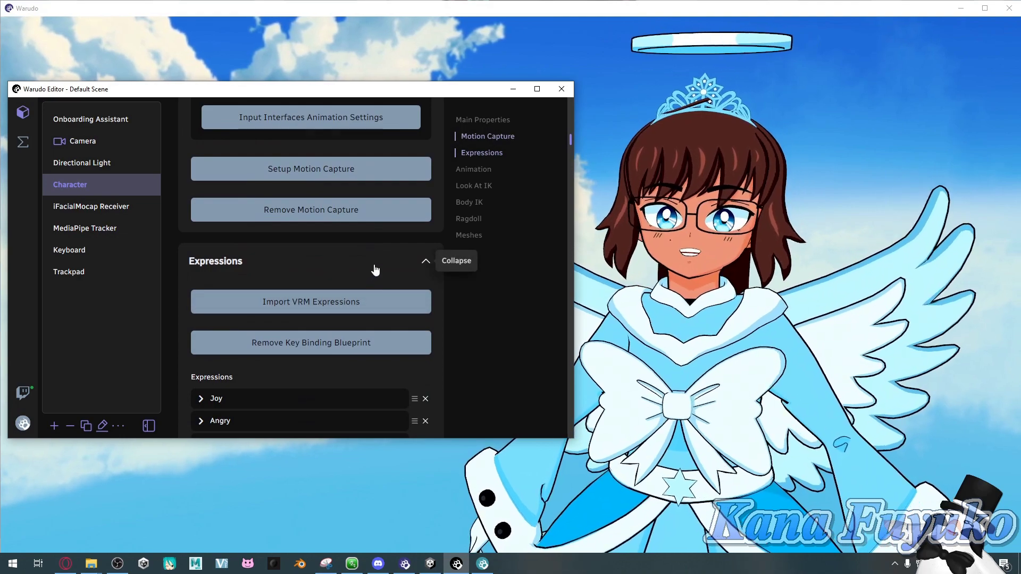